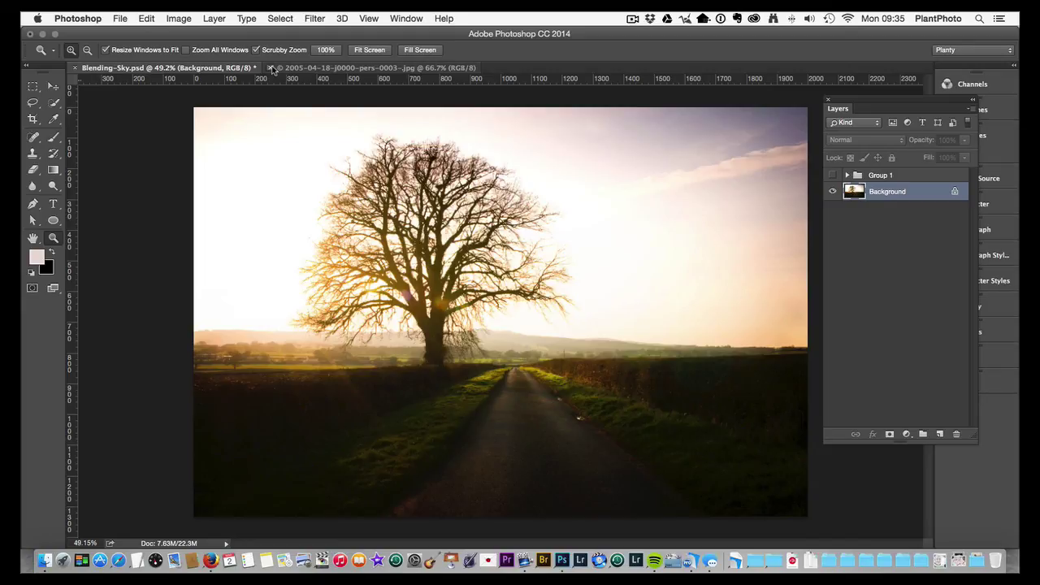
Copy the cloudy sky photo onto the tree photo in Blending-Sky.psd as a new layer and position it to cover the canvas
click(301, 70)
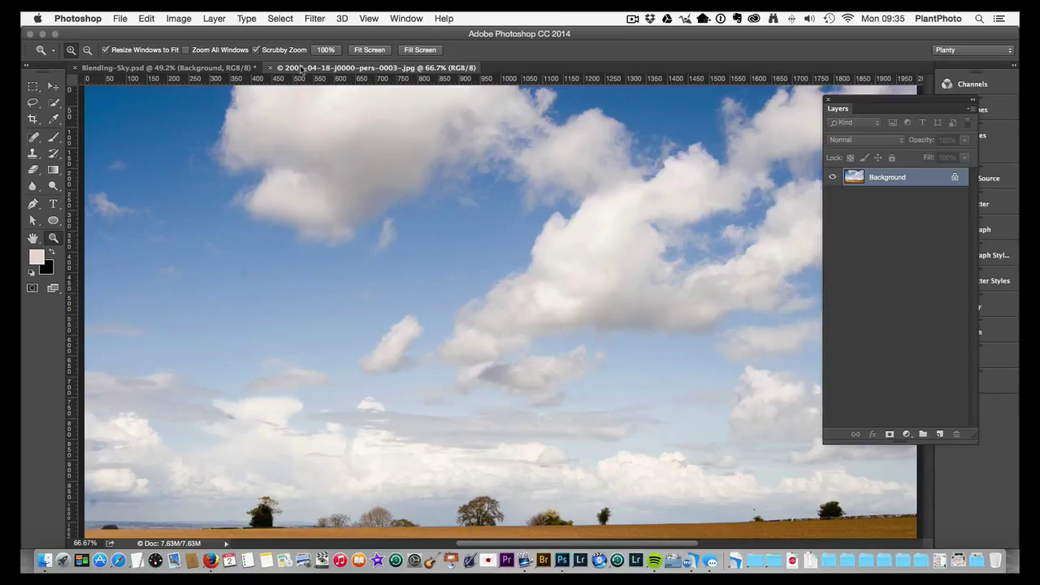
click(239, 68)
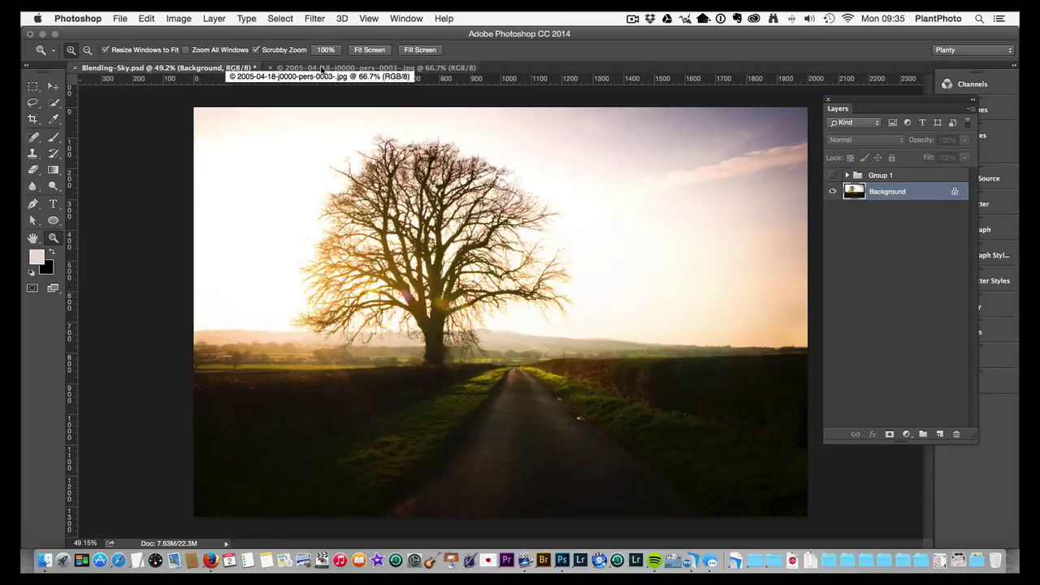
click(323, 68)
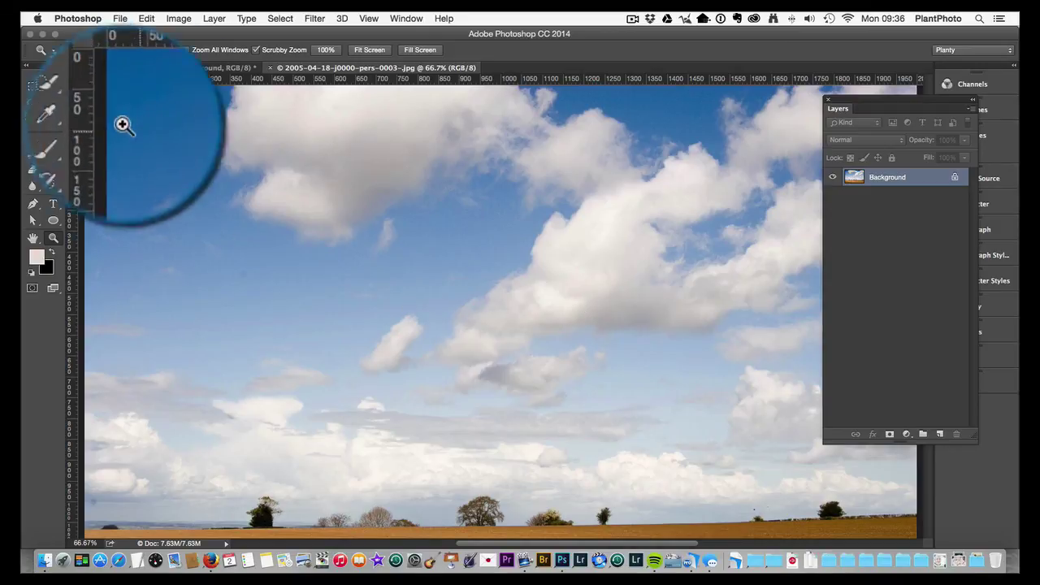
click(53, 86)
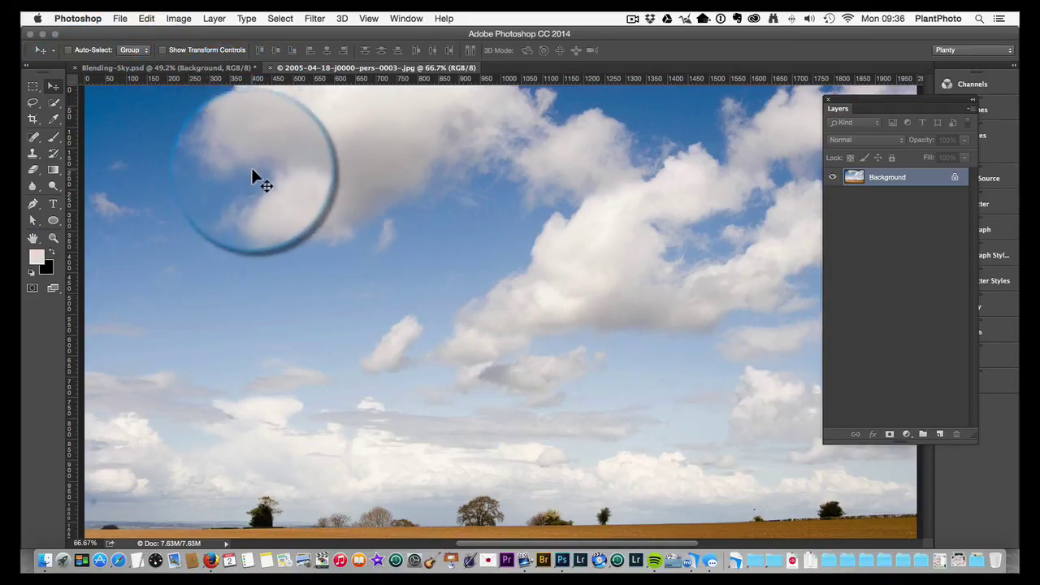
drag(260, 179, 414, 197)
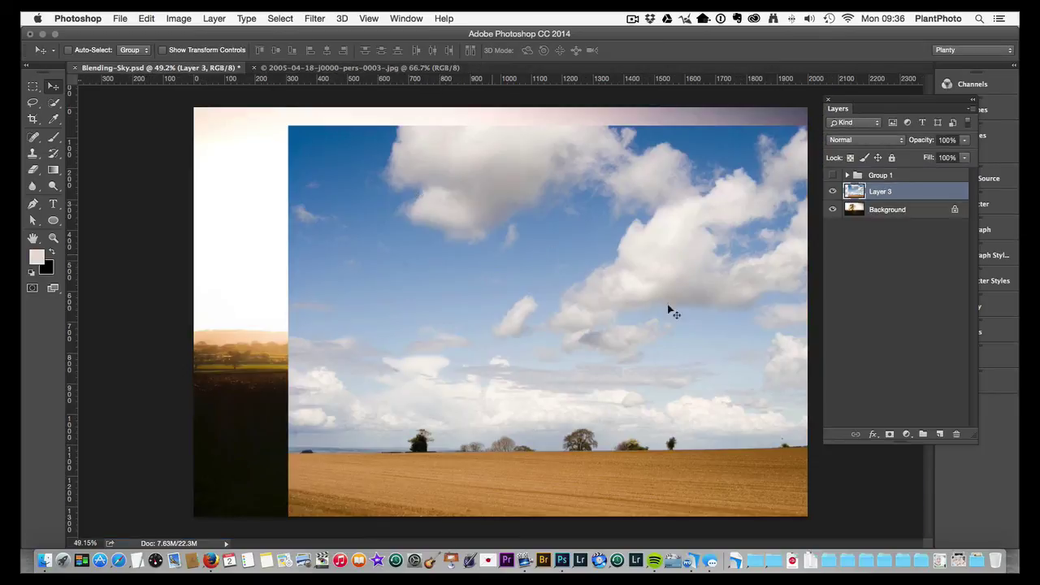
drag(715, 363, 623, 341)
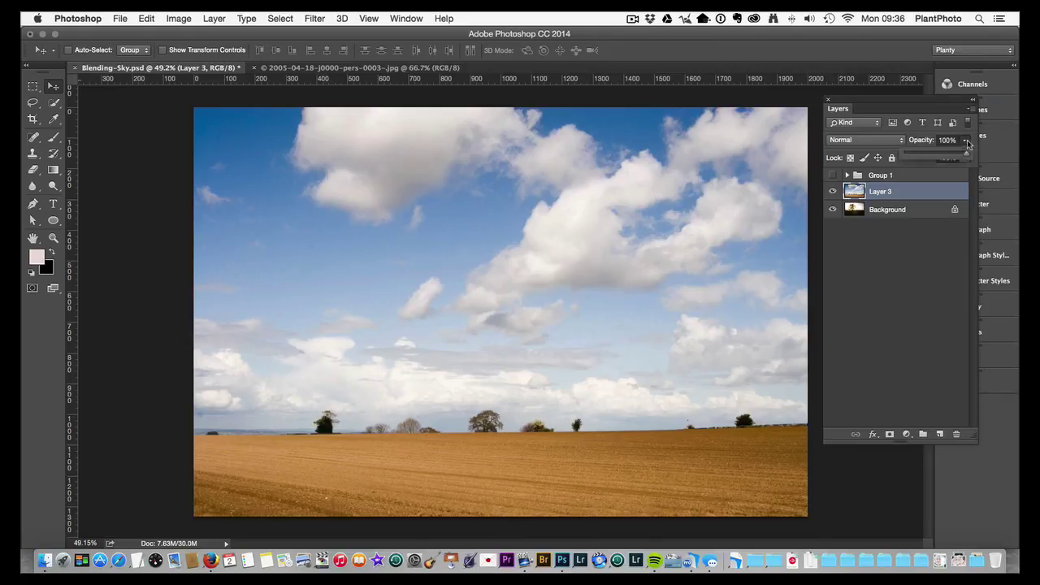
Lower the sky layer's opacity to 80% to check its position over the tree, and restore it to 100%
click(965, 157)
drag(966, 157, 956, 157)
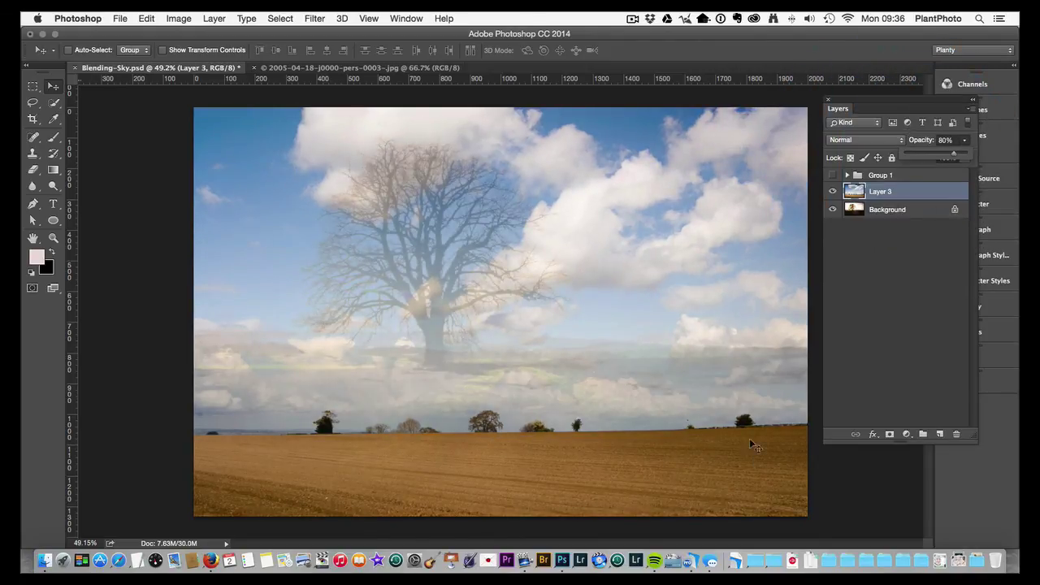
mouse_move(641, 426)
mouse_down()
mouse_move(642, 447)
mouse_move(636, 426)
mouse_up()
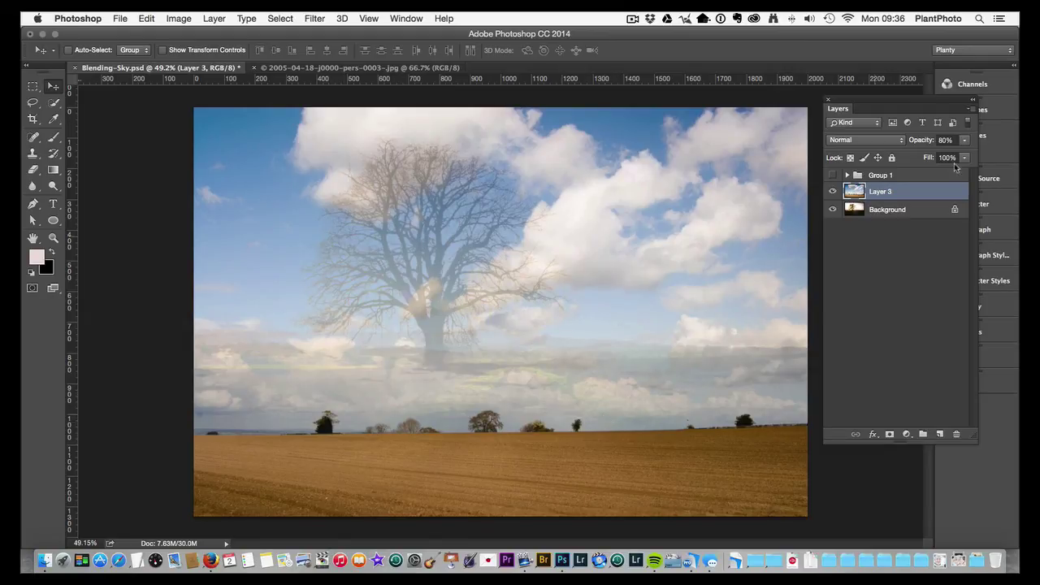
click(964, 139)
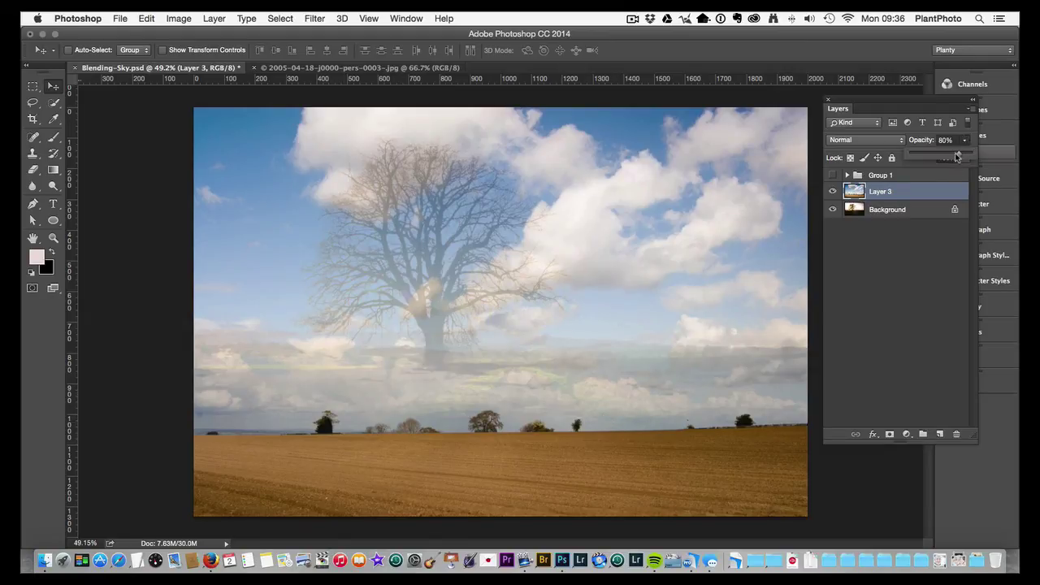
drag(963, 156, 977, 156)
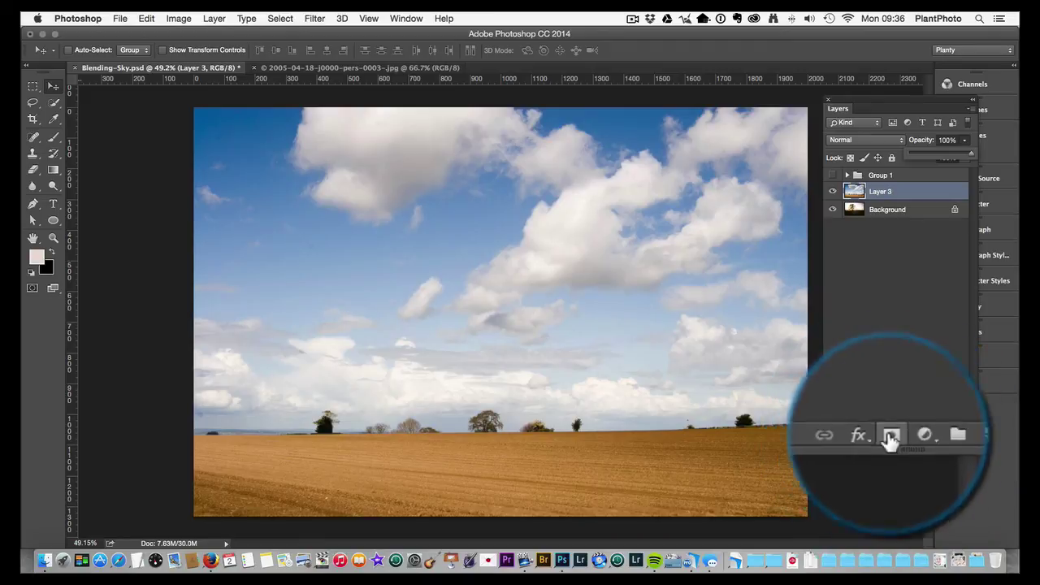
Add a black mask to the sky layer and set up a linear Foreground to Transparent gradient with white as the foreground colour
alt+click(889, 434)
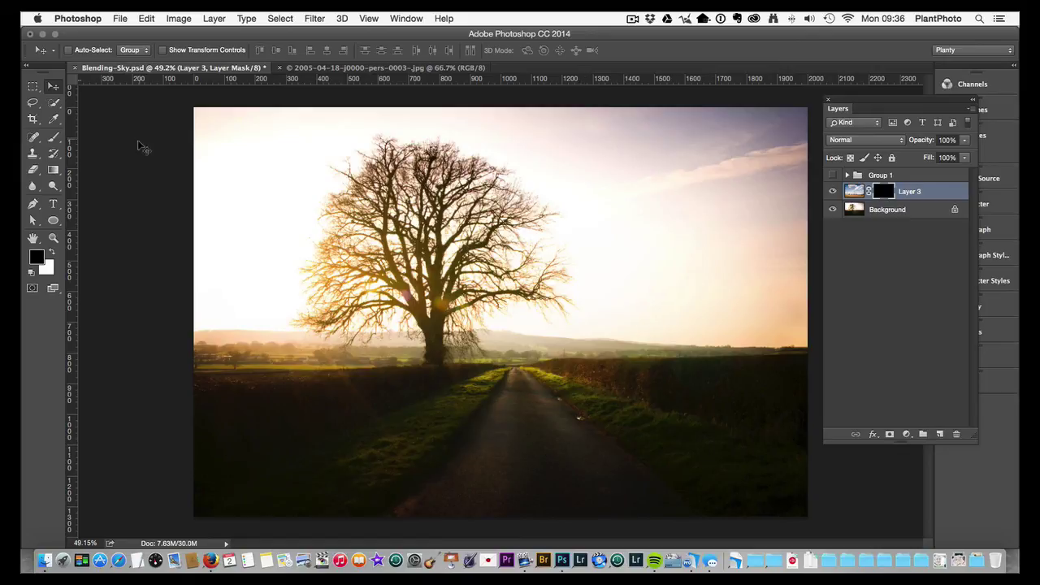
click(53, 169)
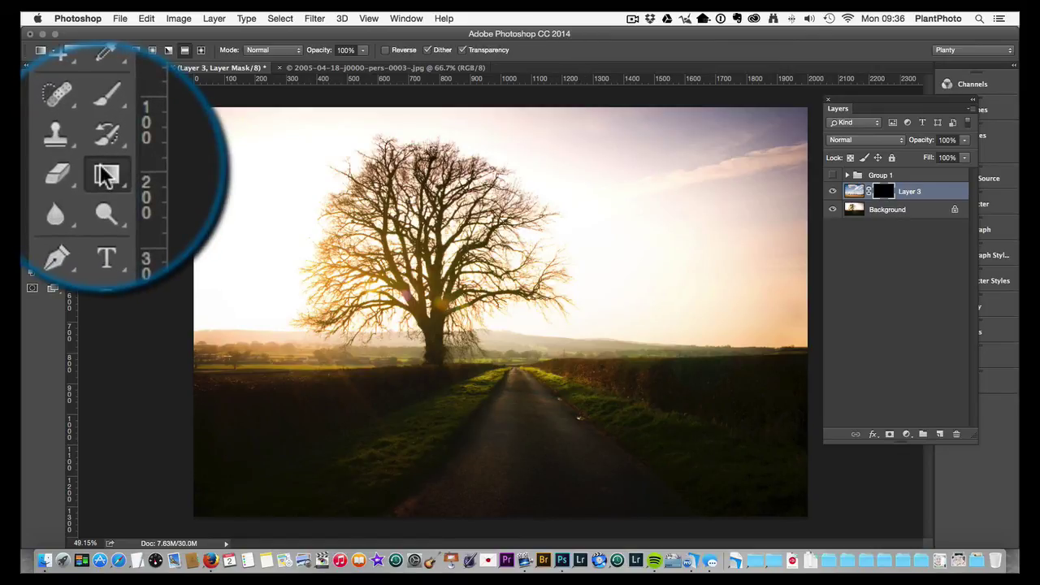
click(93, 49)
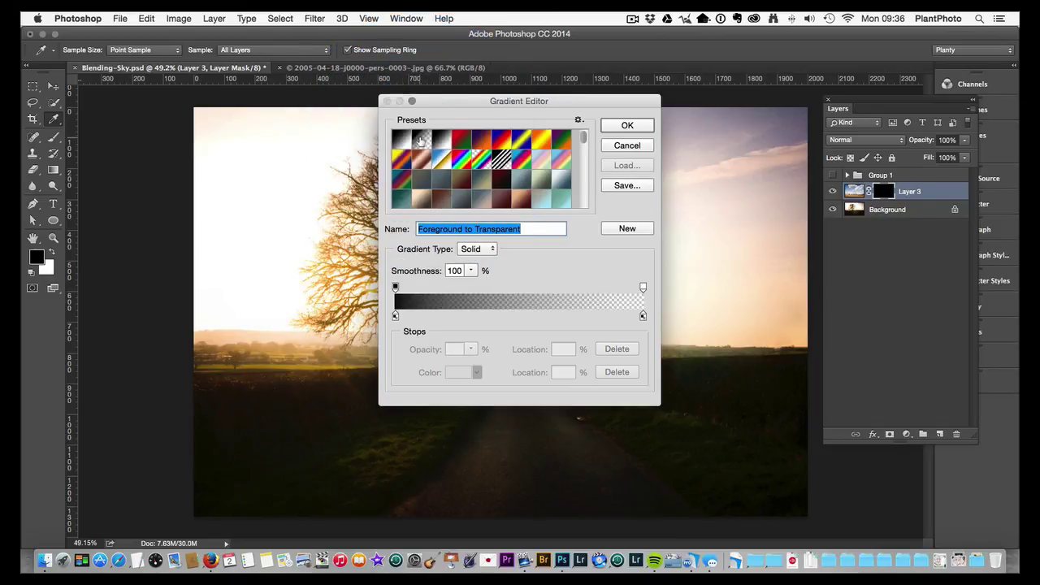
click(618, 127)
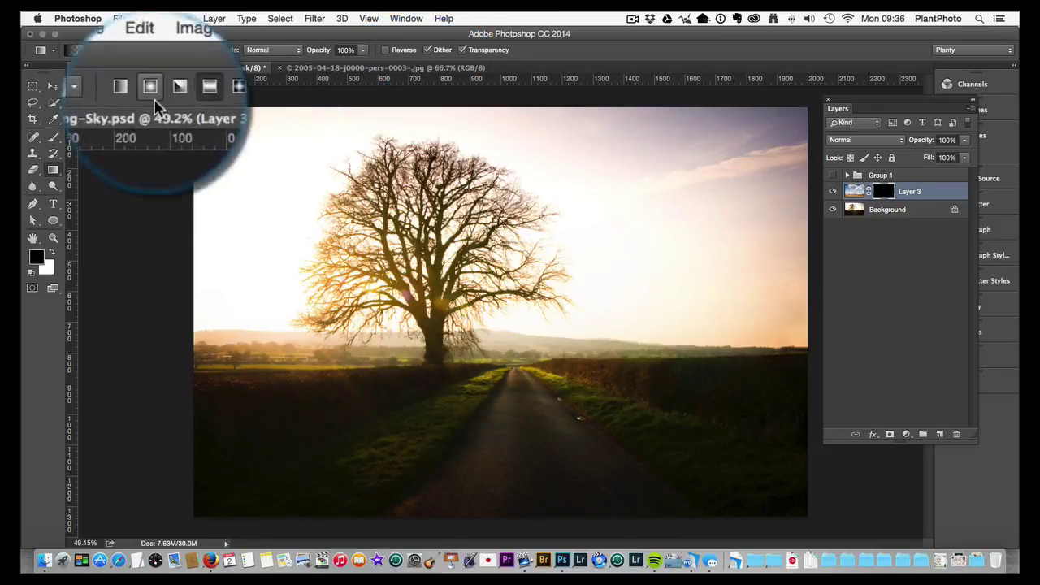
click(182, 50)
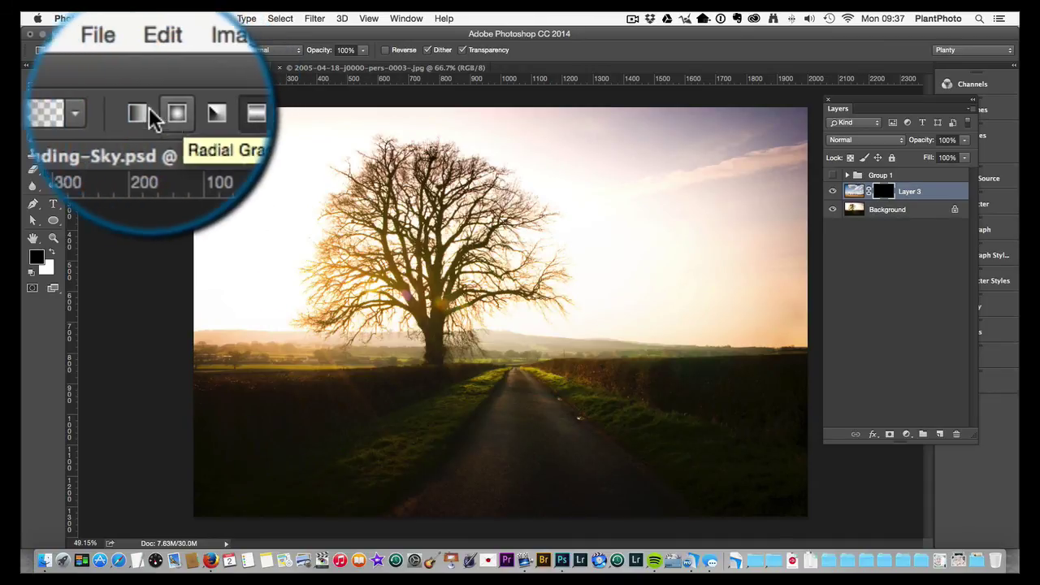
click(142, 51)
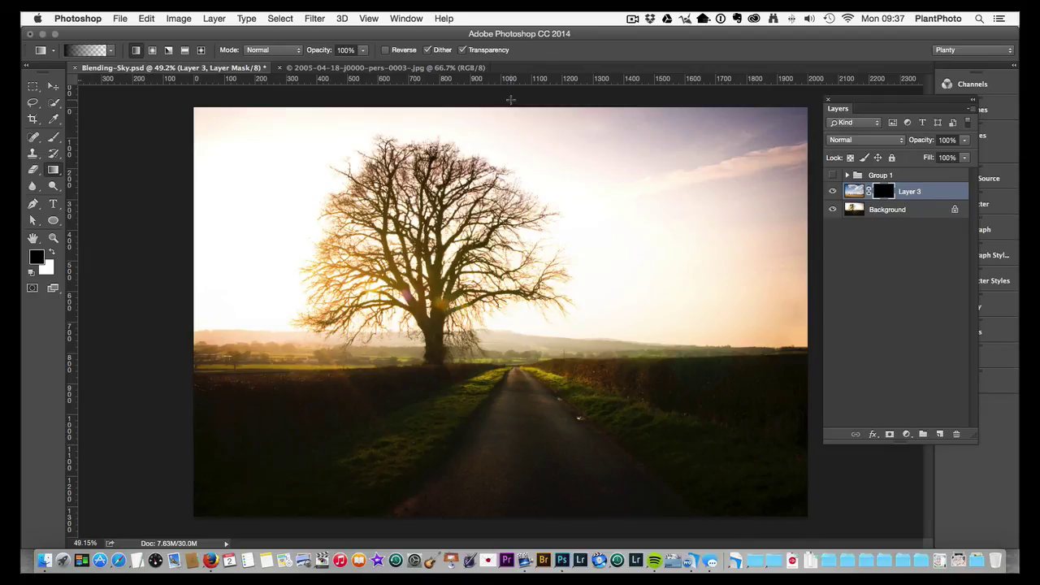
drag(510, 101, 511, 353)
click(52, 253)
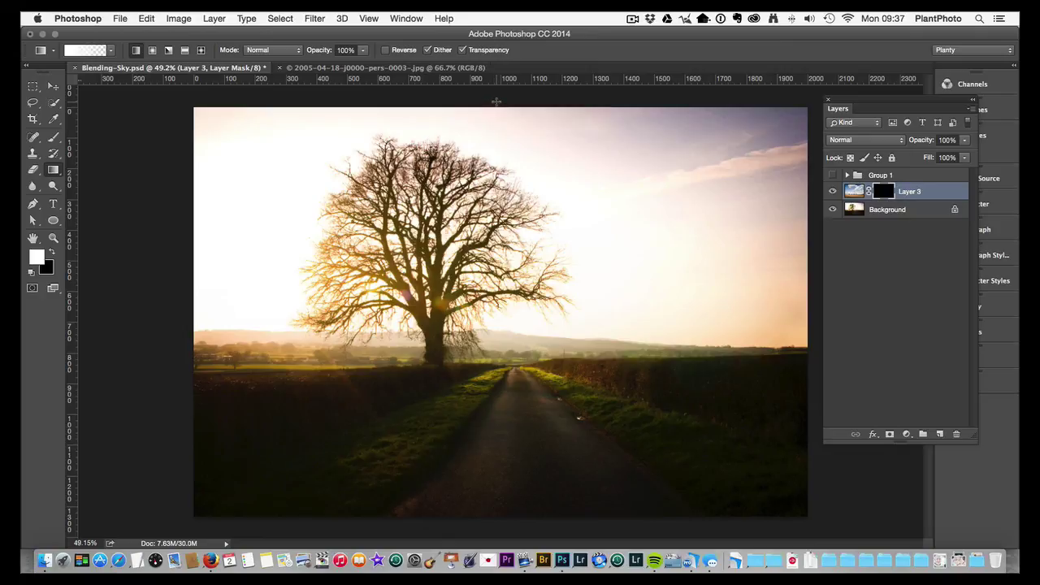
Try white gradients down the sky layer's mask from above the image to below the horizon, and undo them
drag(496, 101, 498, 462)
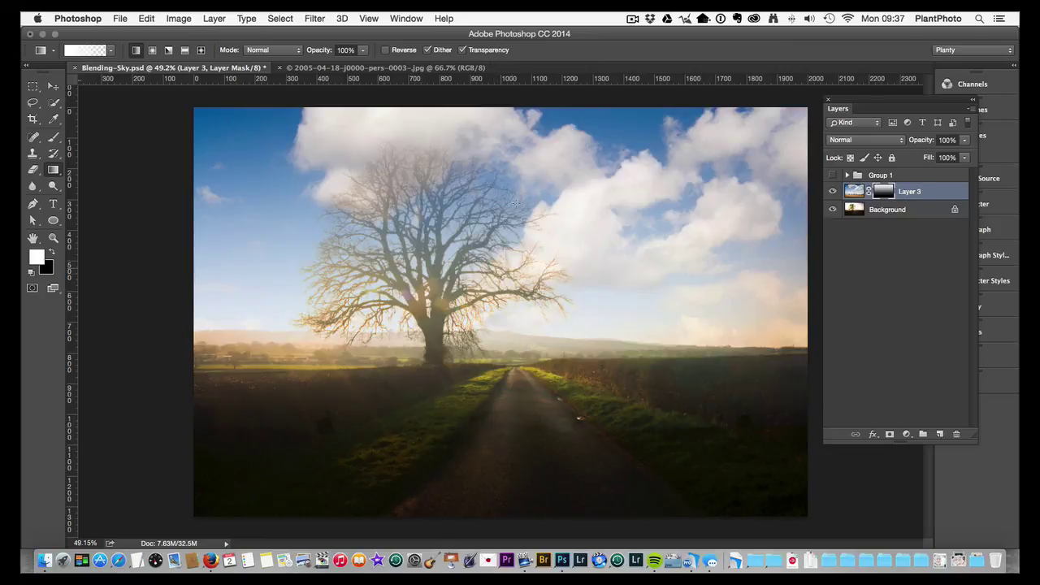
drag(501, 100, 500, 442)
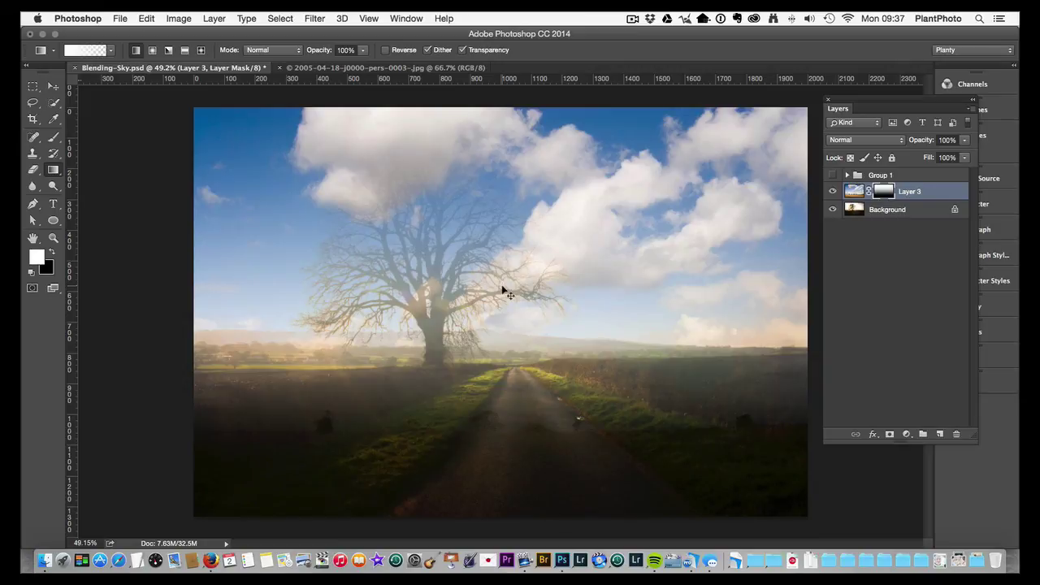
key(super+z)
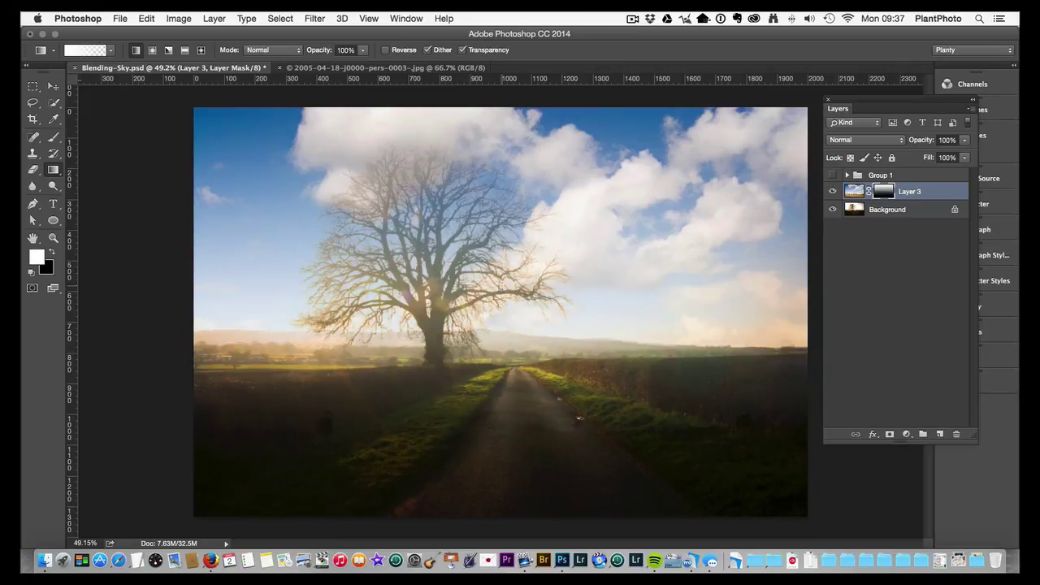
key(alt+super+z)
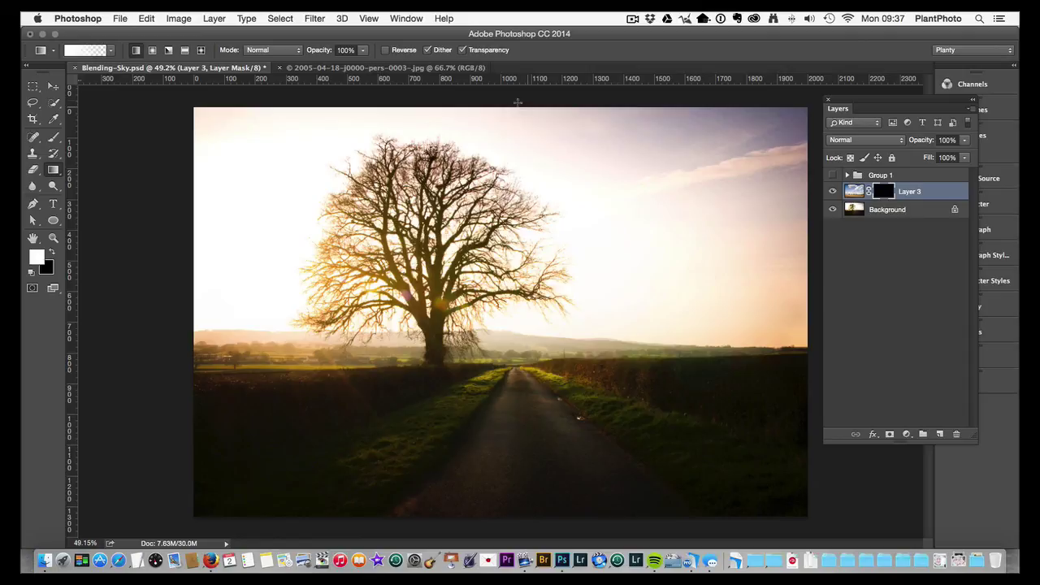
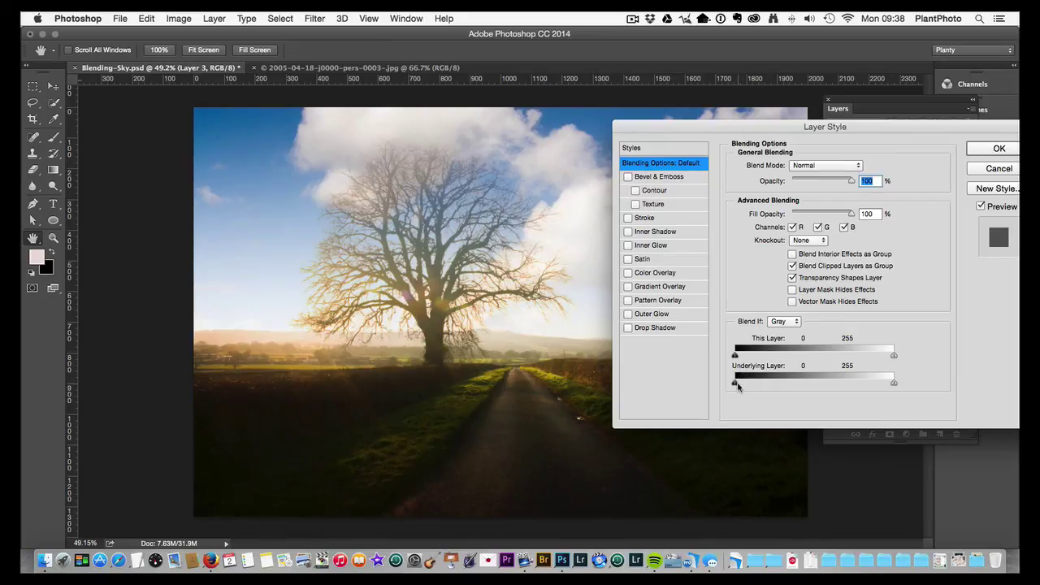
Split the sky layer's Blend If black slider for the Underlying Layer to 73 / 125 so the tree's dark branches show through
drag(738, 386, 817, 383)
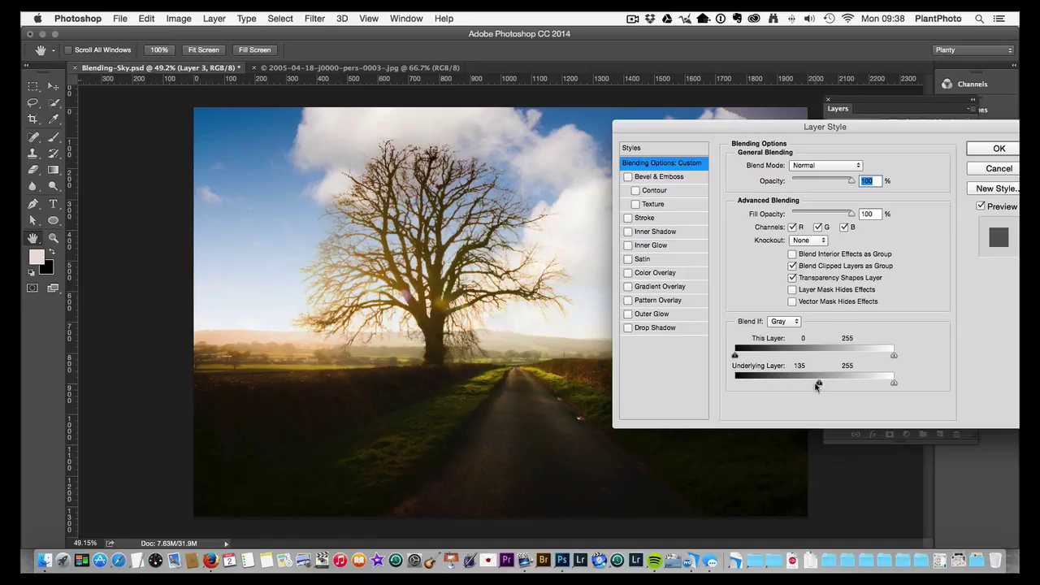
key(alt)
drag(818, 385, 778, 388)
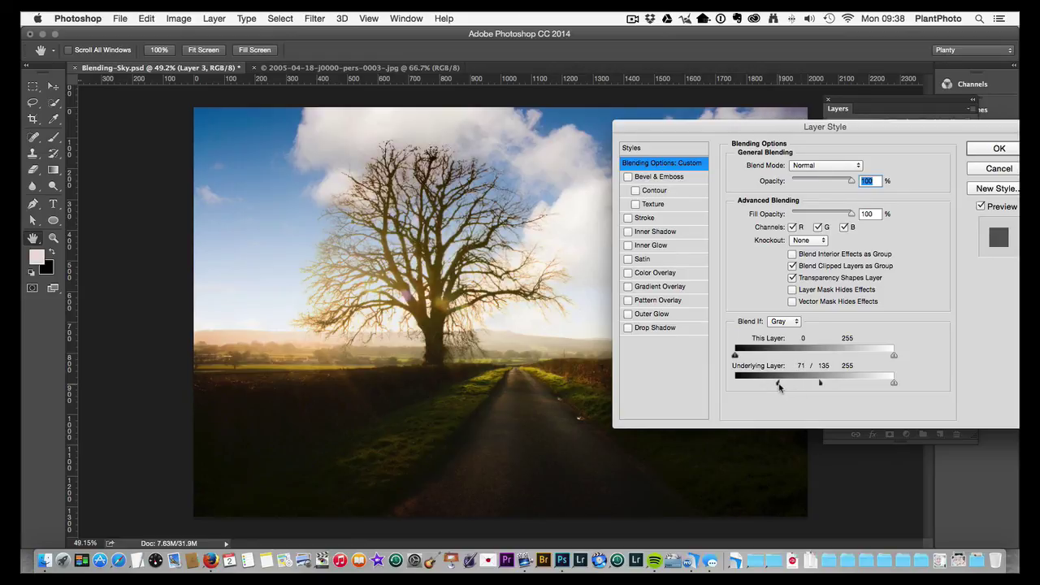
drag(901, 127, 910, 261)
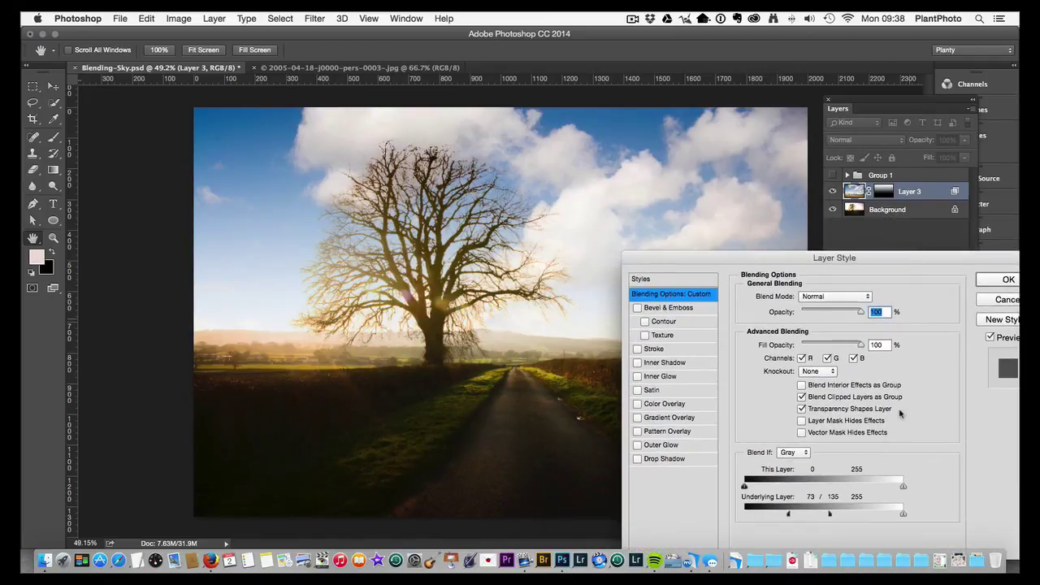
drag(829, 514, 863, 516)
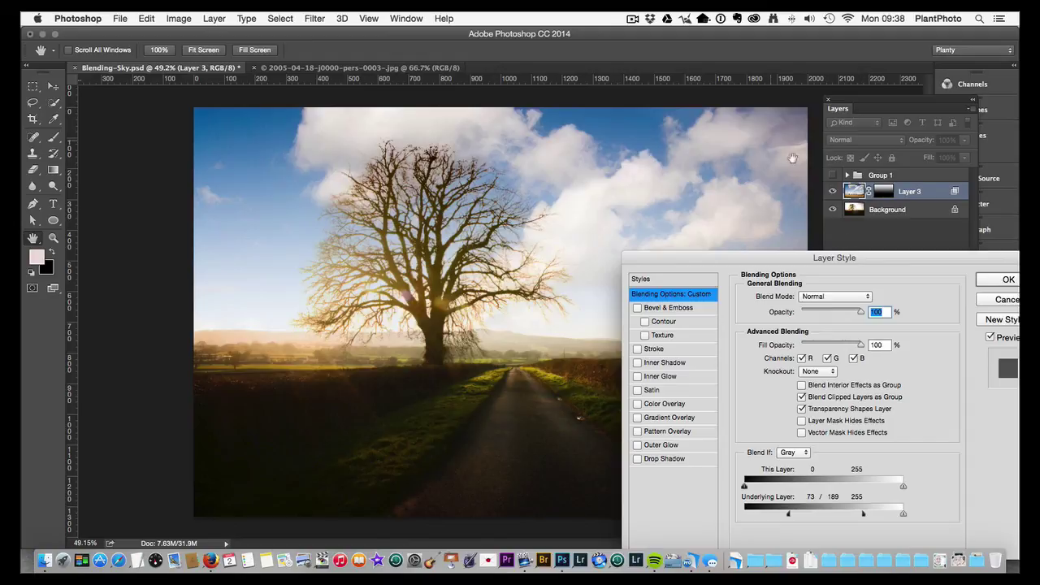
drag(864, 514, 823, 517)
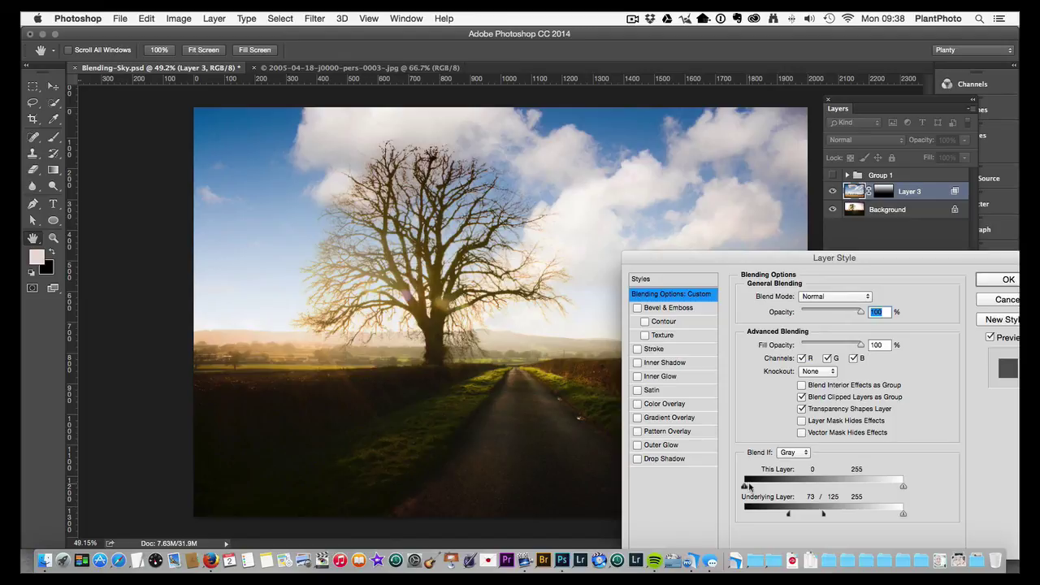
Split the Blend If white slider for This Layer, with one half in the midtones and the other at 255, and apply the blending options
drag(903, 486, 841, 487)
key(alt)
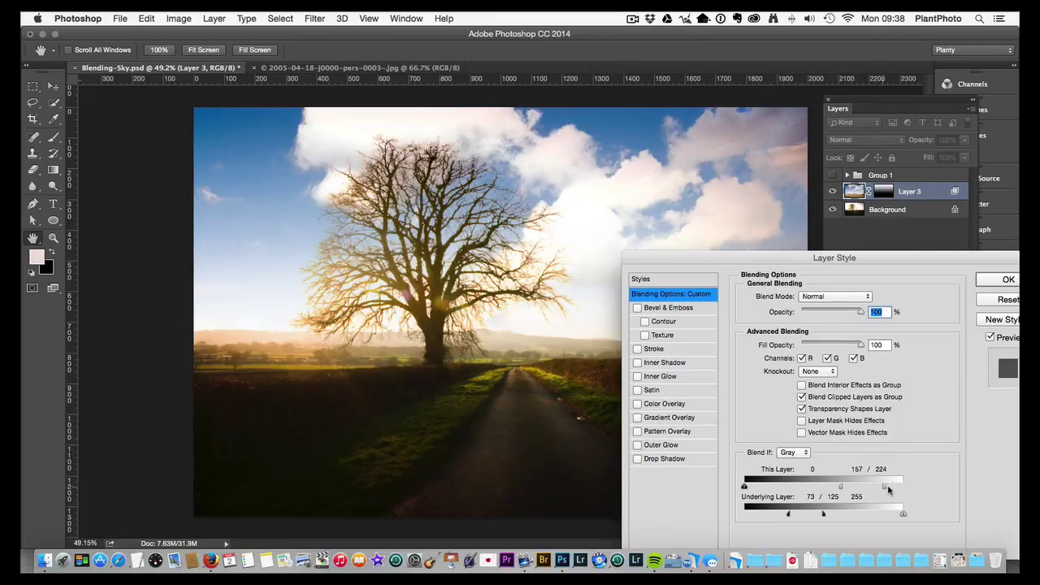
drag(884, 487, 904, 487)
drag(842, 488, 834, 489)
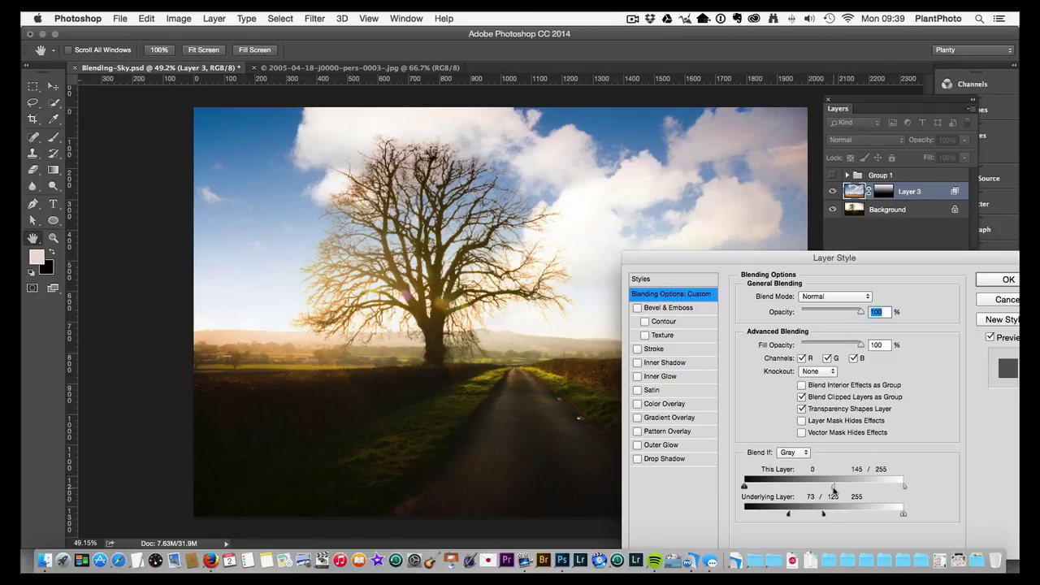
drag(834, 488, 840, 488)
click(1008, 280)
Compare the image with and without the blended sky layer by toggling its visibility, and leave the layer visible
click(832, 192)
click(832, 192)
click(832, 192)
click(832, 192)
click(832, 192)
click(832, 192)
click(832, 192)
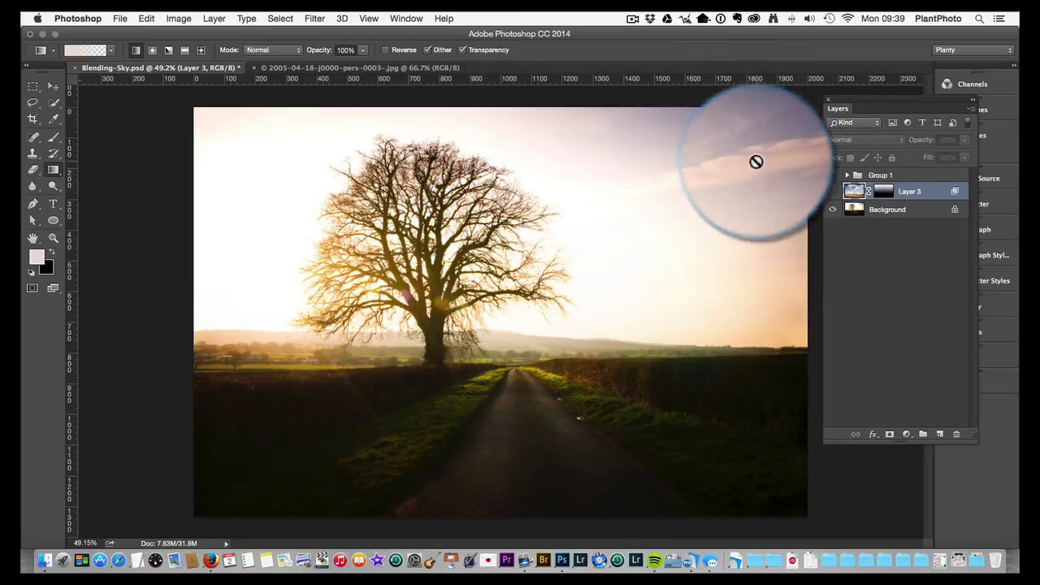
click(832, 191)
click(832, 191)
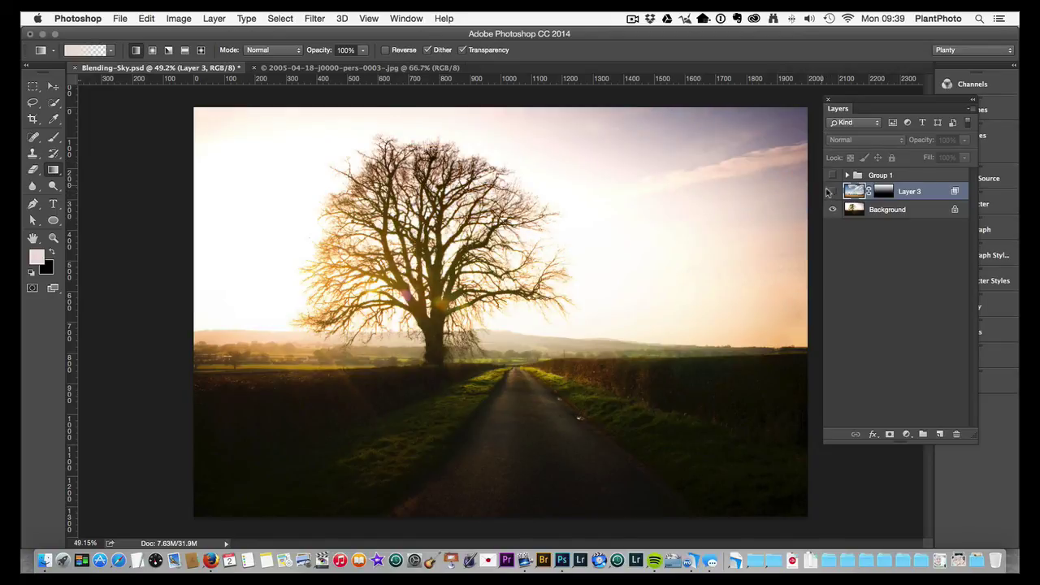
click(832, 192)
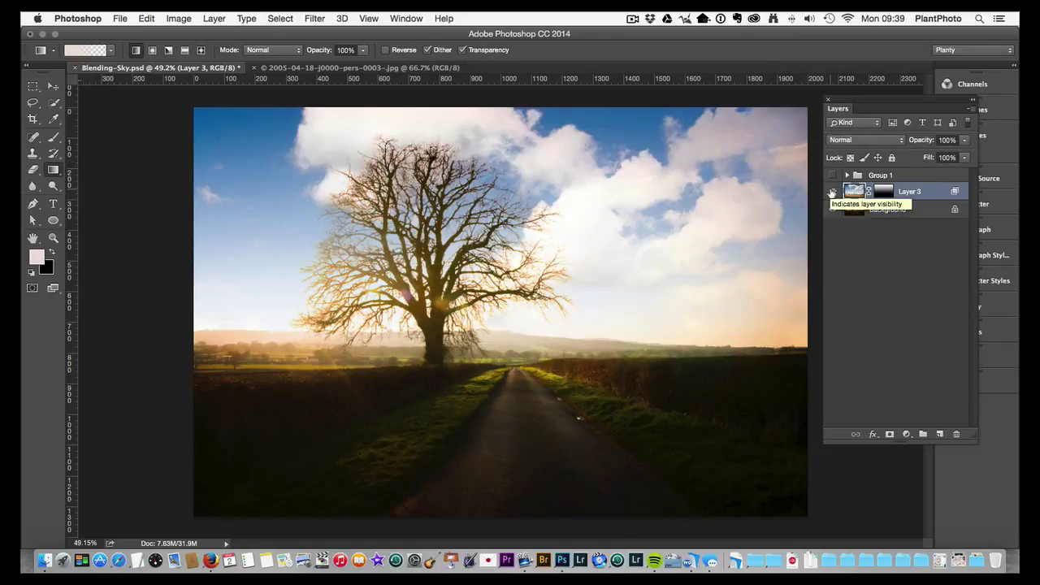
click(832, 192)
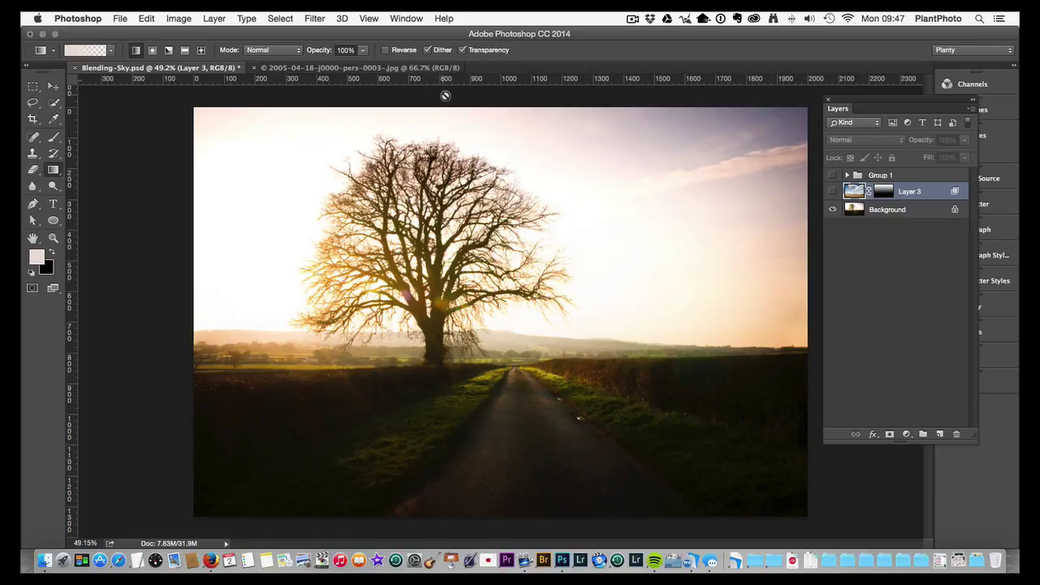
click(833, 191)
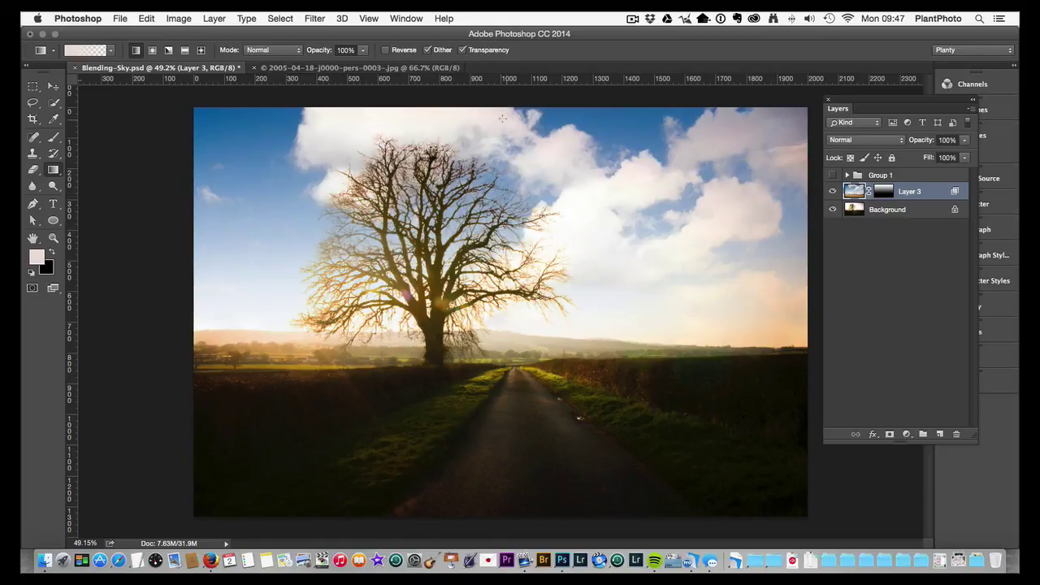
Disable the sky layer's gradient mask
right_click(882, 194)
click(875, 197)
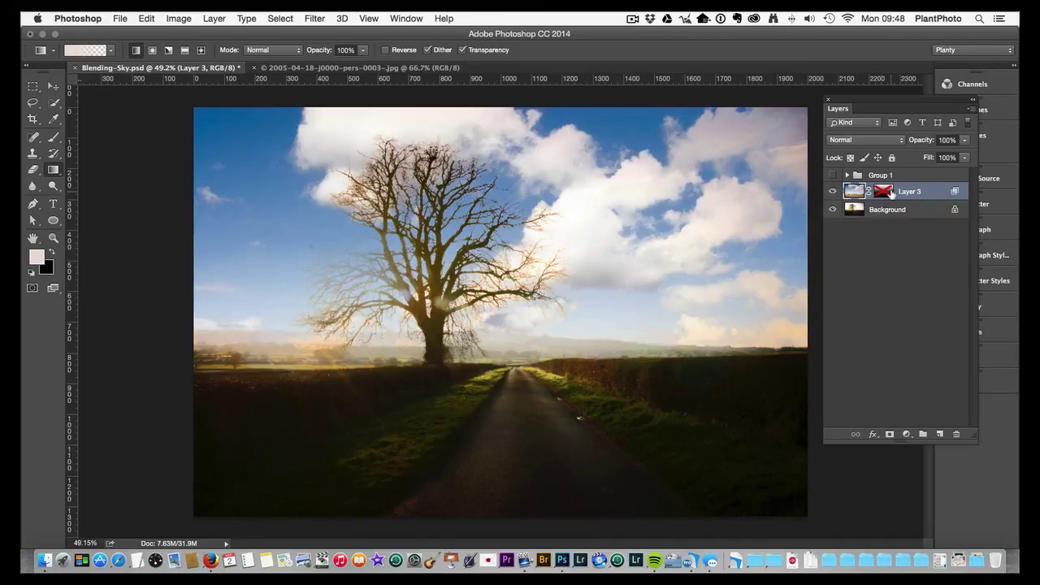
Delete the sky layer's existing mask and give the layer a new black mask that hides everything
right_click(883, 193)
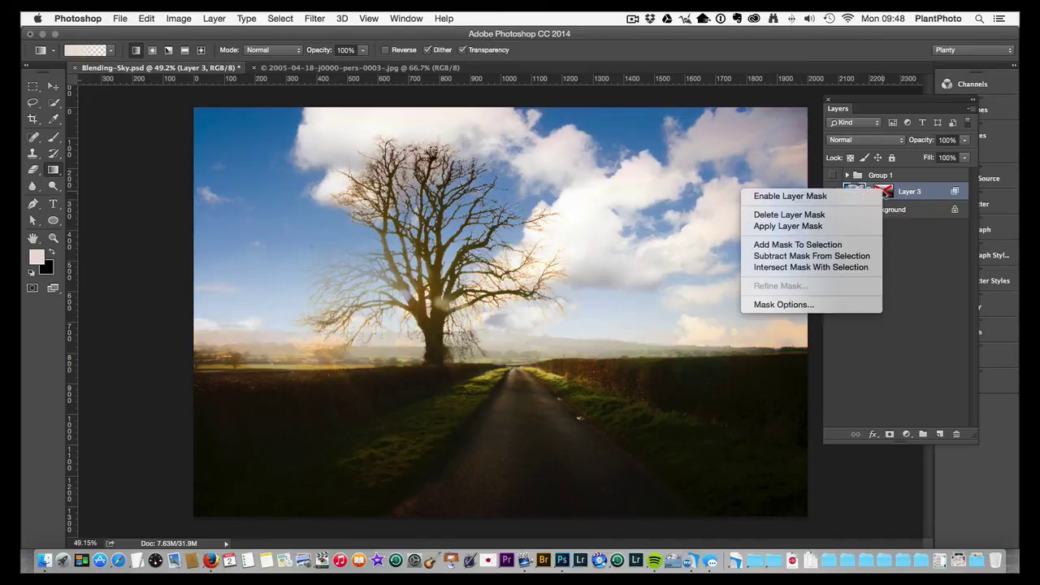
click(792, 214)
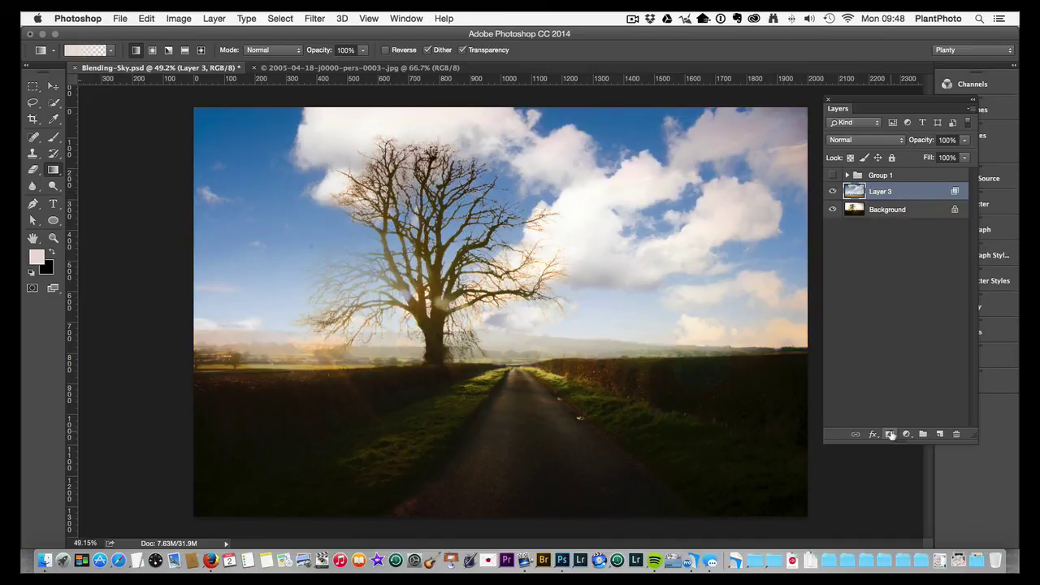
alt+click(890, 435)
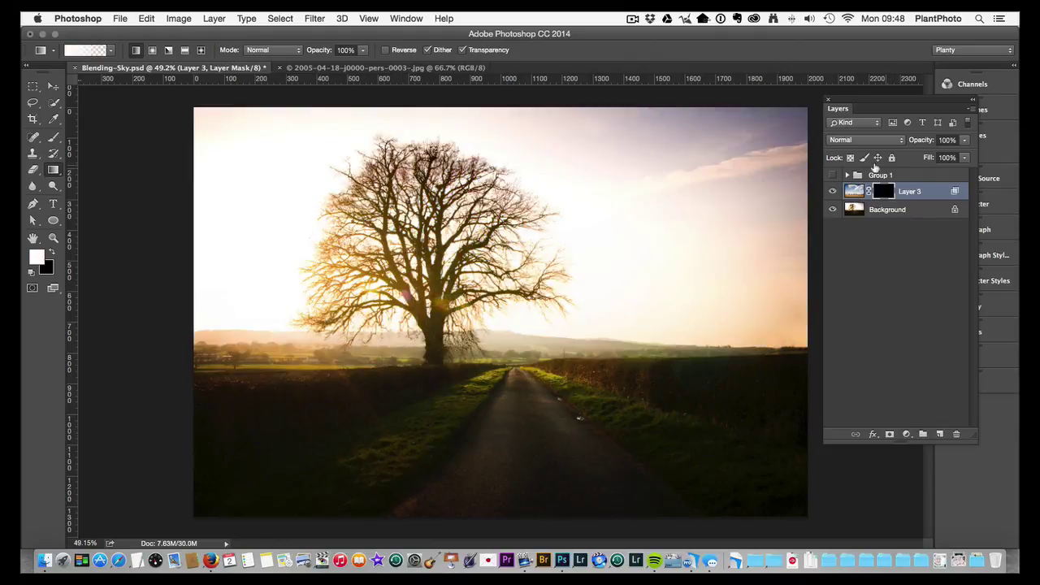
Set up the Gradient tool with the Foreground to Transparent preset, using white as the foreground colour
click(53, 171)
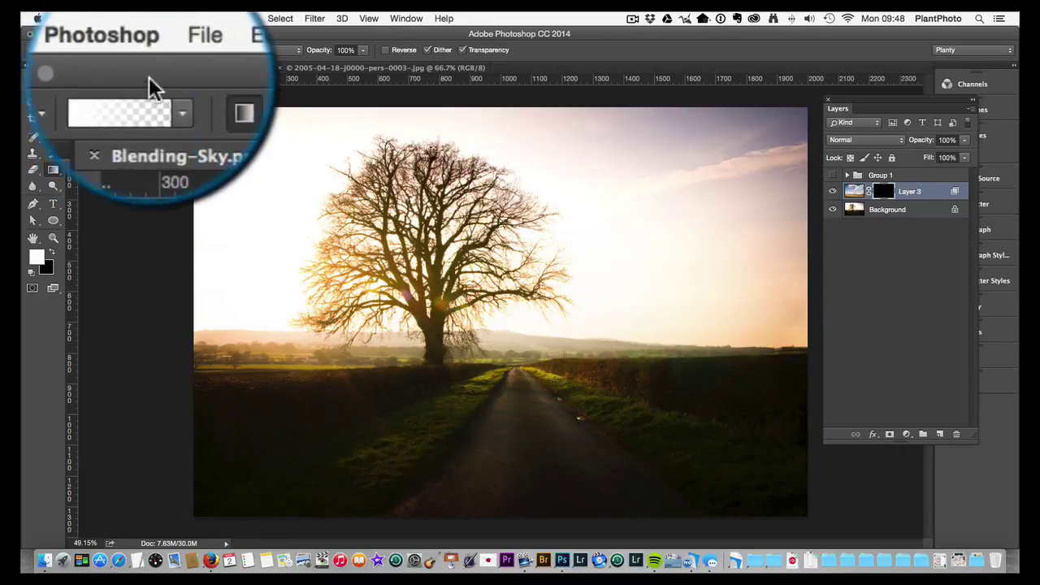
click(81, 49)
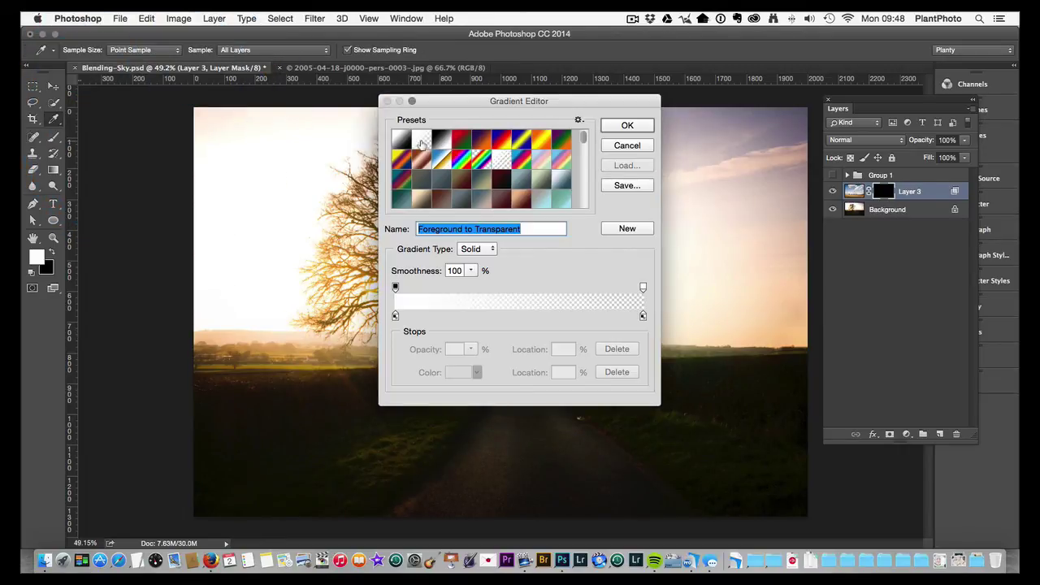
click(624, 126)
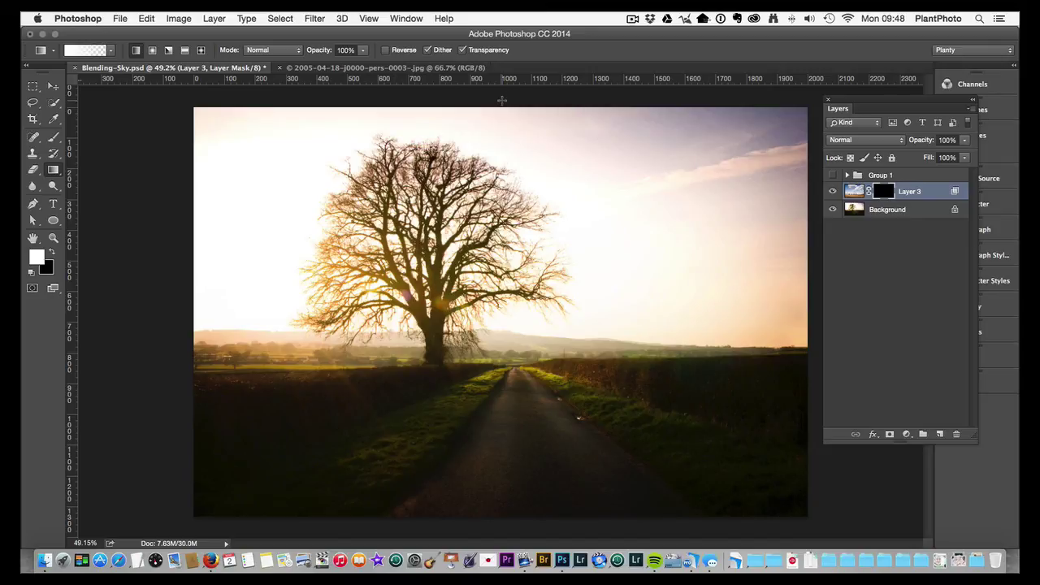
Try two diagonal white gradients on the sky layer's mask, and undo both
drag(502, 100, 323, 470)
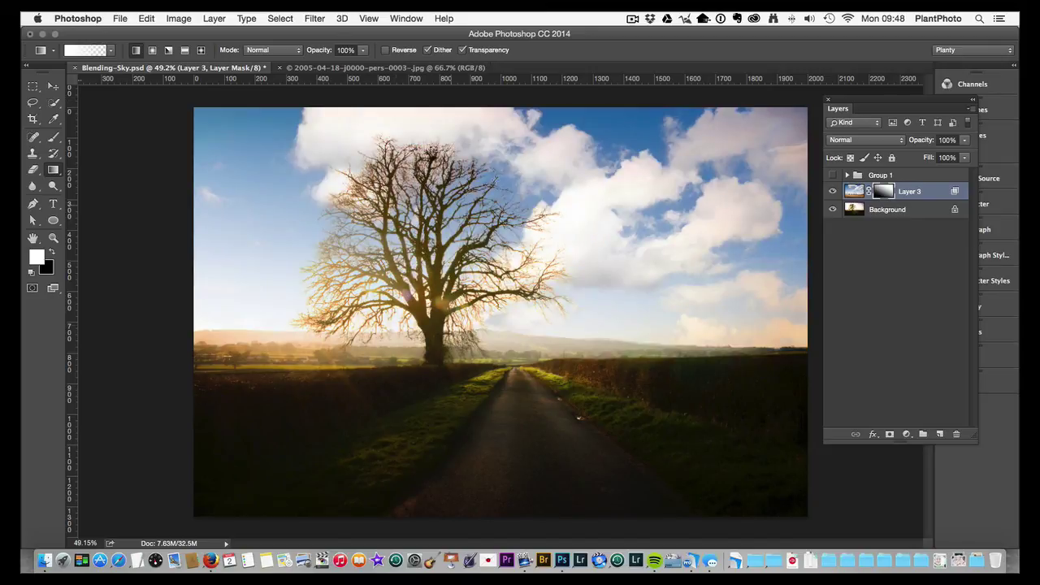
drag(473, 97, 580, 347)
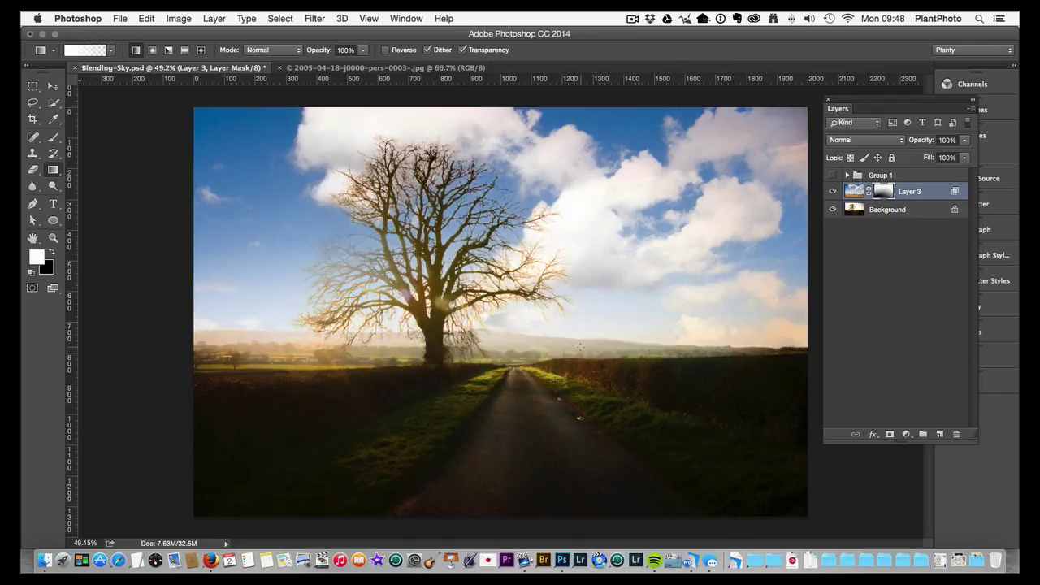
key(super+alt+z)
key(super+alt+z)
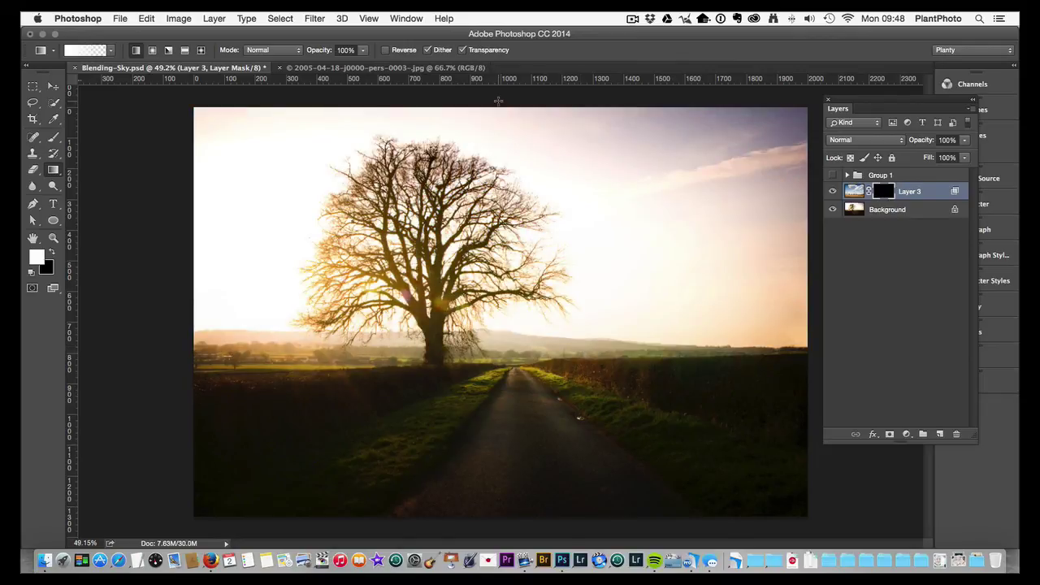
Draw a vertical white-to-transparent gradient on the sky layer's mask, running from the sky down to the horizon
drag(498, 100, 498, 112)
drag(497, 185, 498, 368)
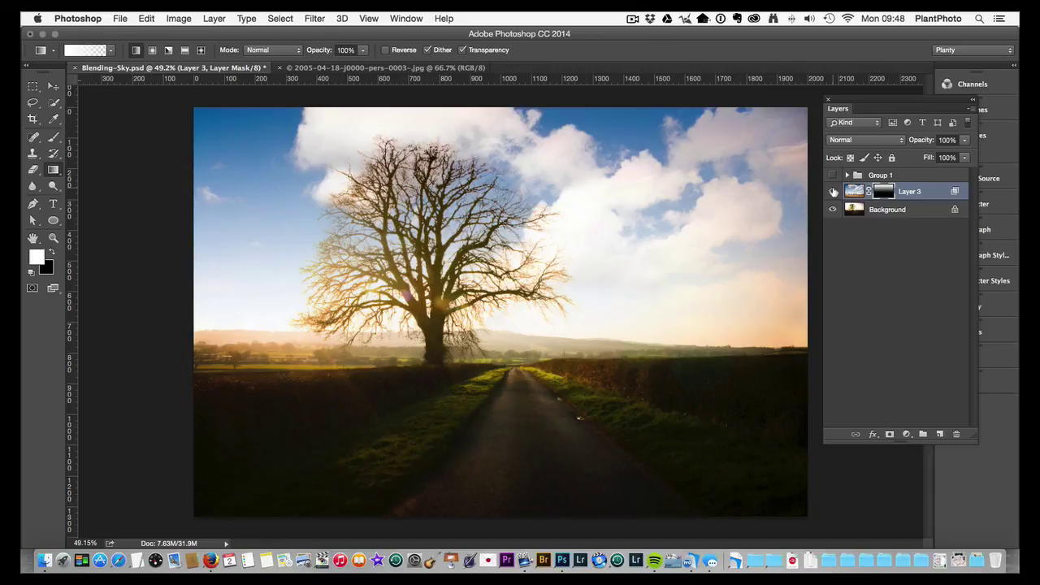
Compare the original sky with the blended clouds by toggling the sky layer's visibility, and leave the layer hidden
click(832, 191)
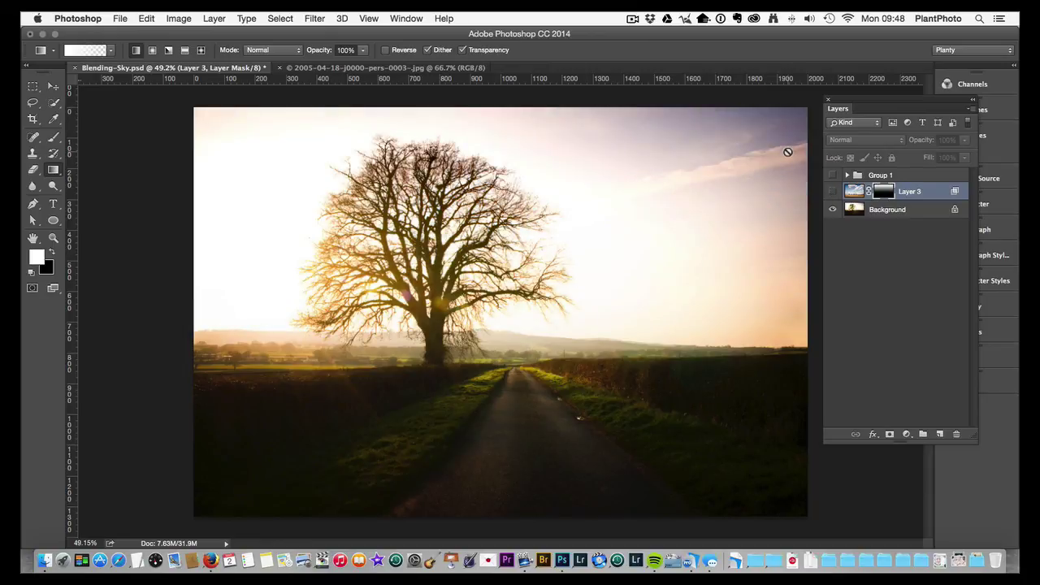
click(832, 191)
click(832, 191)
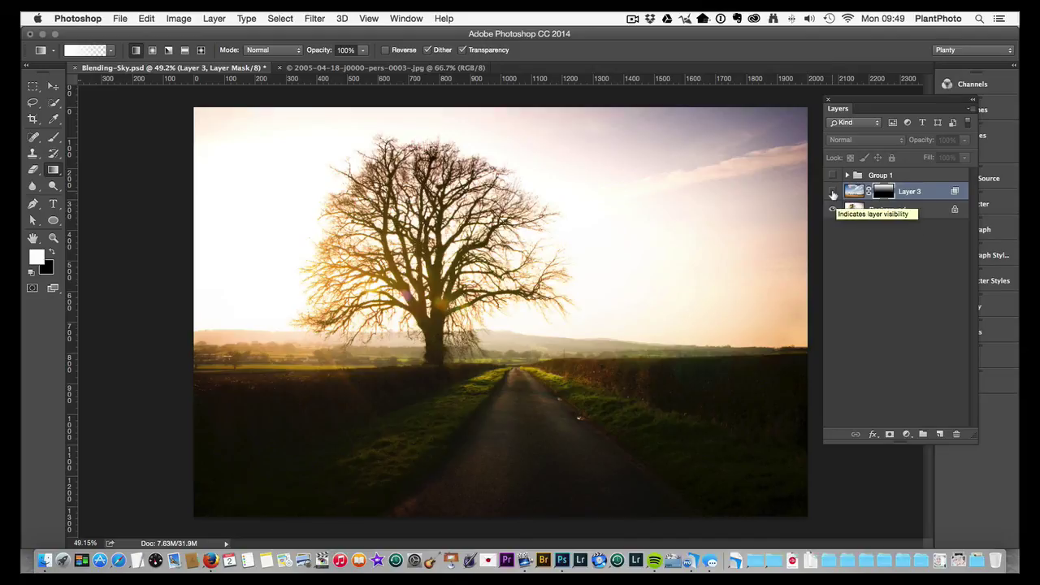
click(832, 192)
click(832, 193)
click(832, 193)
click(832, 193)
click(832, 193)
click(832, 193)
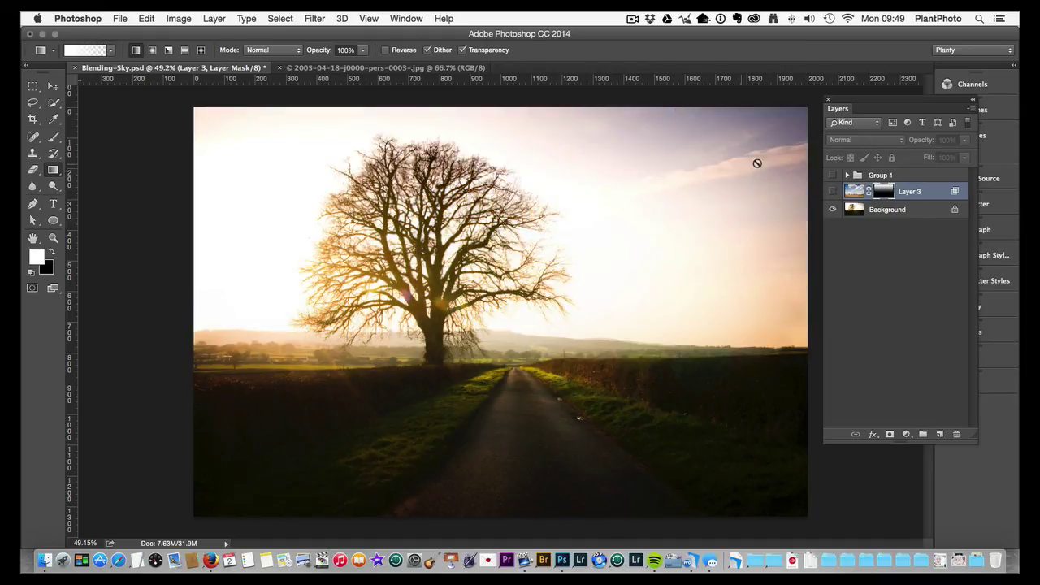
Add a new empty layer and place it between the sky layer and the Background
click(939, 434)
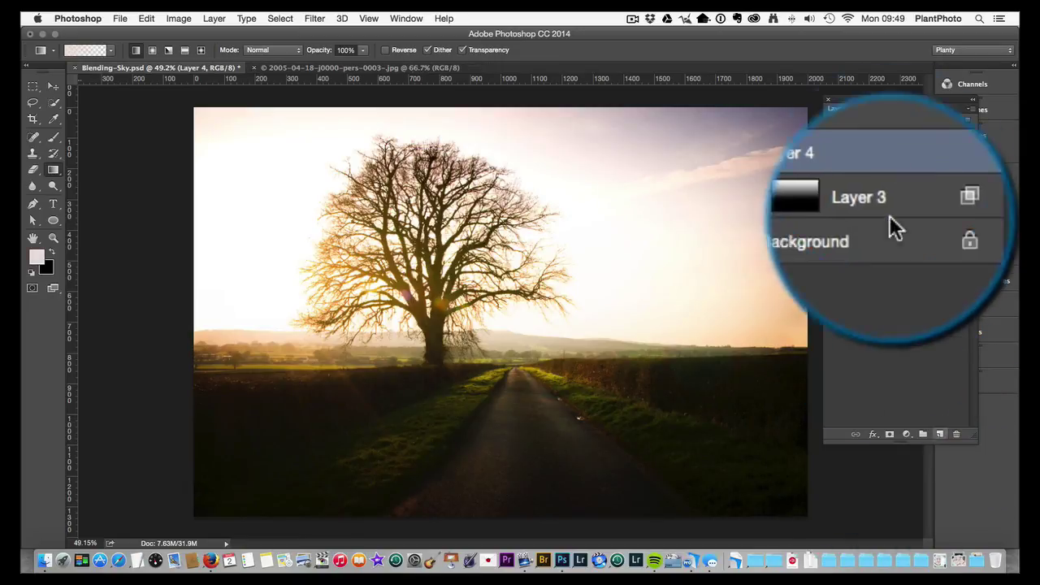
drag(889, 198, 913, 202)
drag(914, 211, 913, 213)
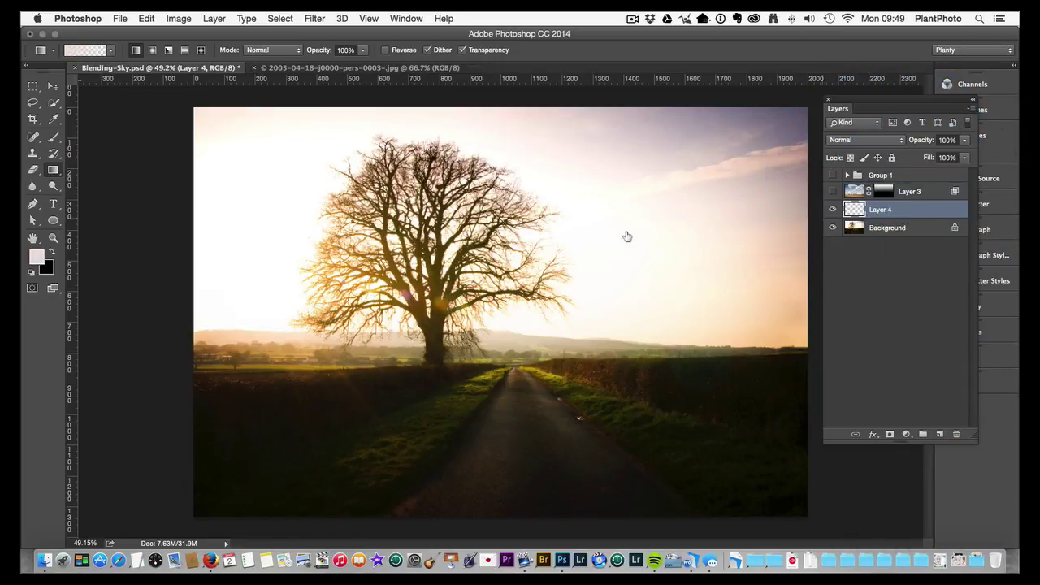
Set up the Brush tool with a size of 131 and a flow of 10%
click(53, 137)
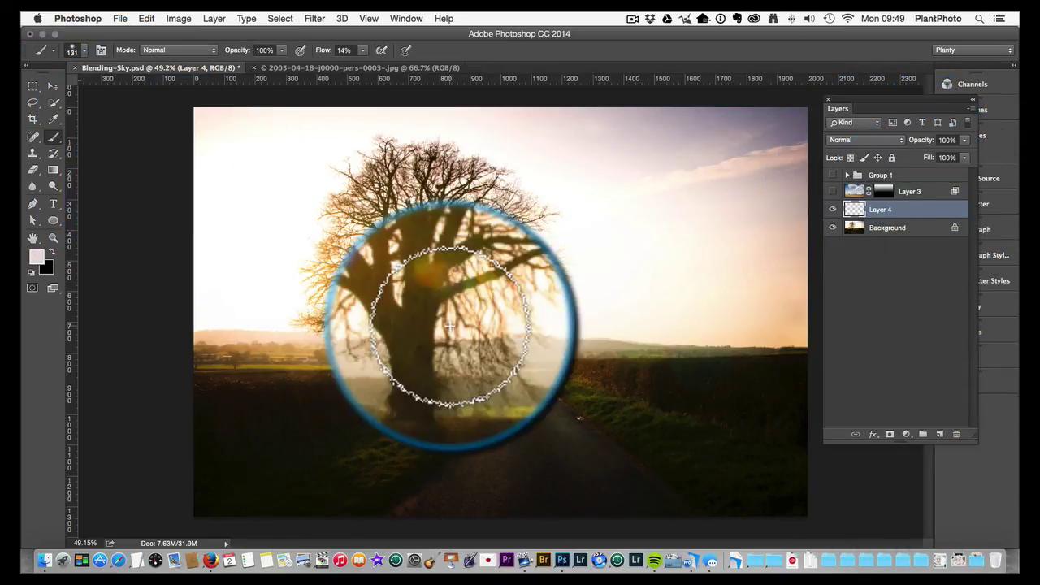
mouse_move(498, 302)
mouse_down()
mouse_move(513, 324)
mouse_move(515, 302)
mouse_up()
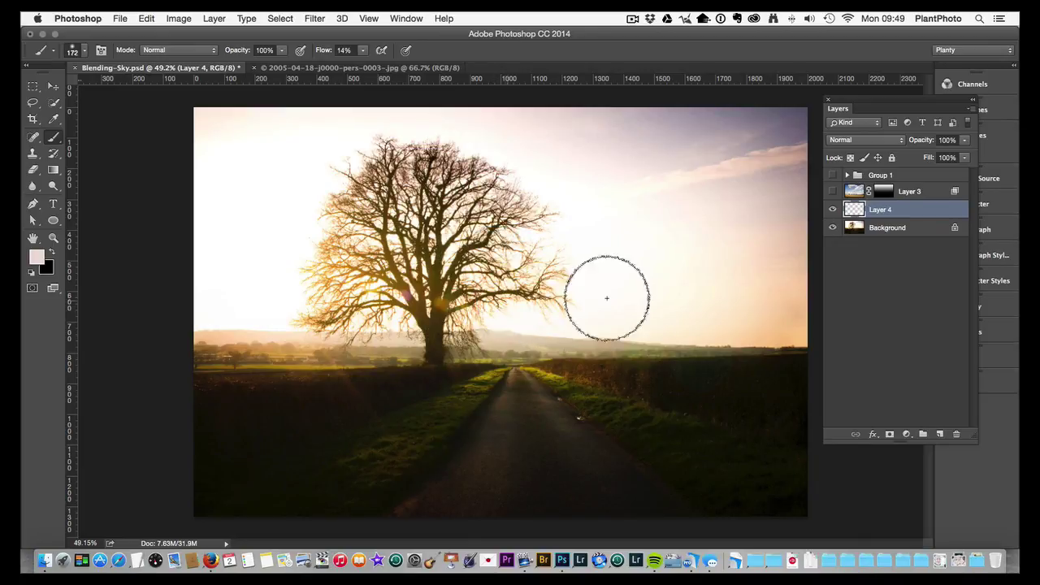
mouse_move(706, 240)
mouse_down()
mouse_move(691, 240)
mouse_move(715, 238)
mouse_up()
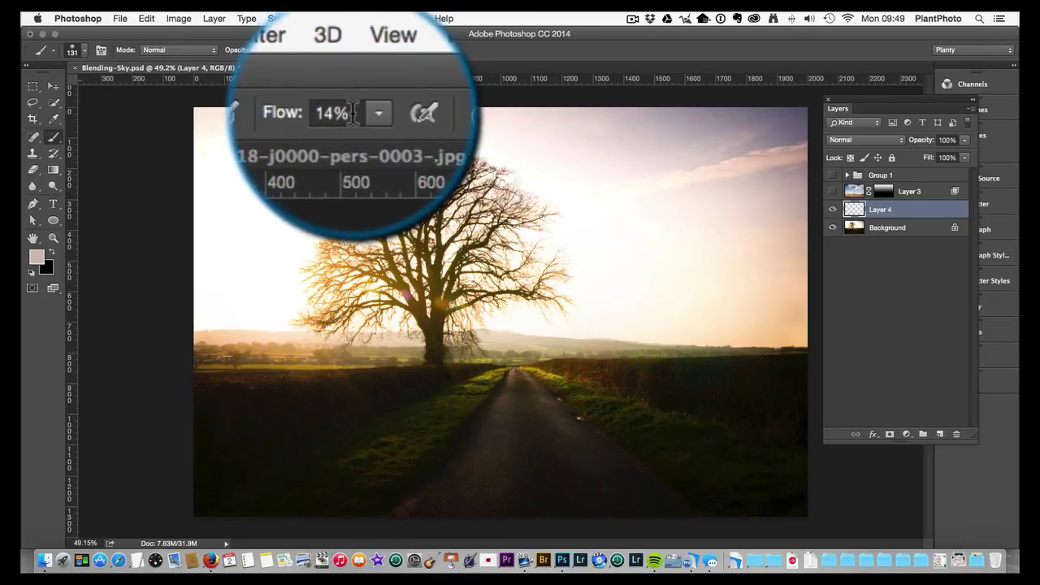
click(363, 50)
drag(365, 63, 361, 63)
Paint out the pink cloud streak in the upper-right sky on the new layer, repeatedly sampling colours from the surrounding sky
mouse_move(747, 186)
mouse_down()
mouse_move(777, 174)
mouse_move(789, 186)
mouse_up()
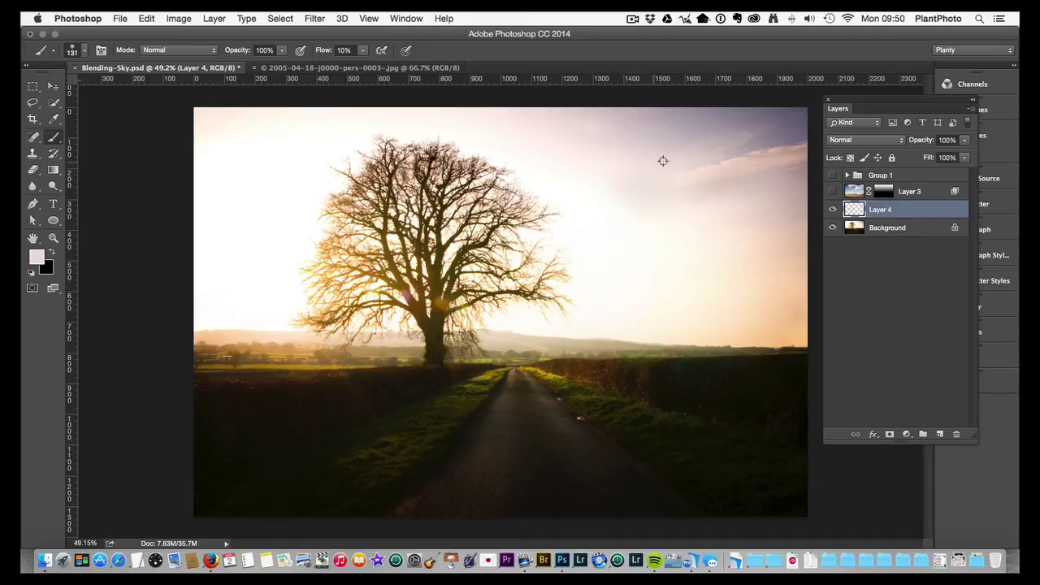
alt+click(719, 162)
alt+click(729, 153)
alt+click(764, 183)
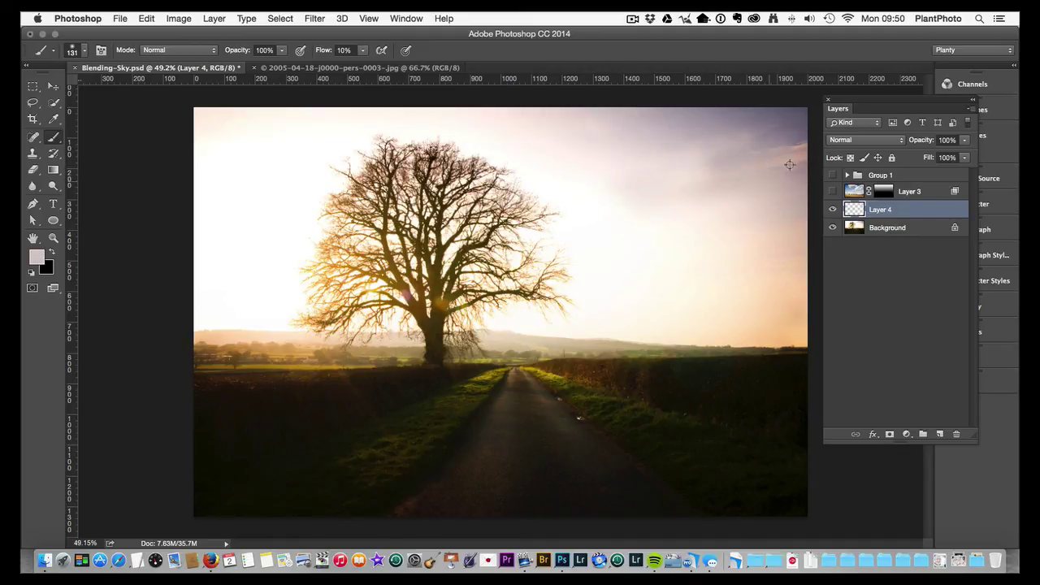
alt+click(759, 179)
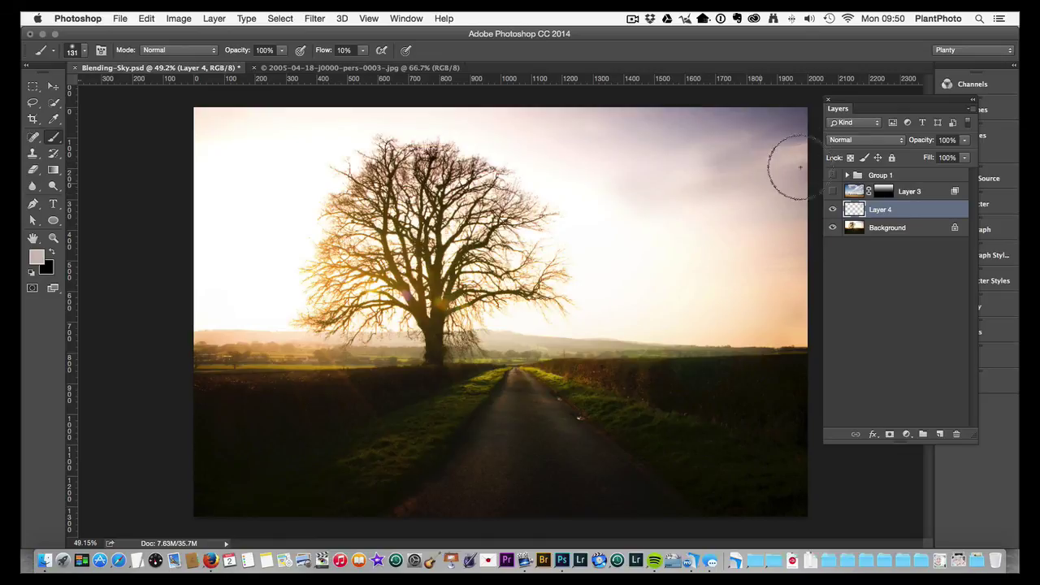
alt+click(645, 182)
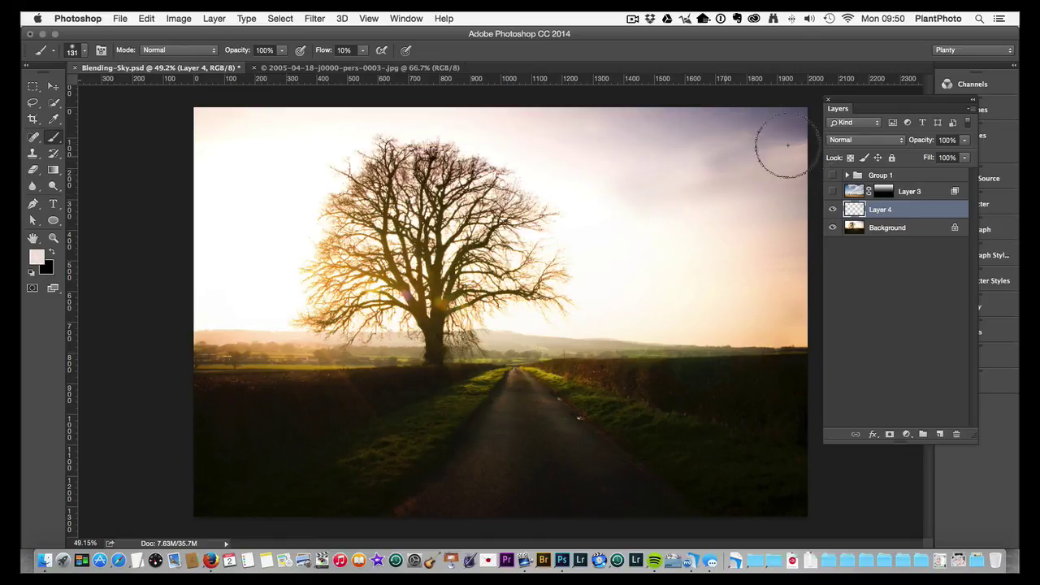
alt+click(783, 184)
alt+click(780, 163)
alt+click(782, 193)
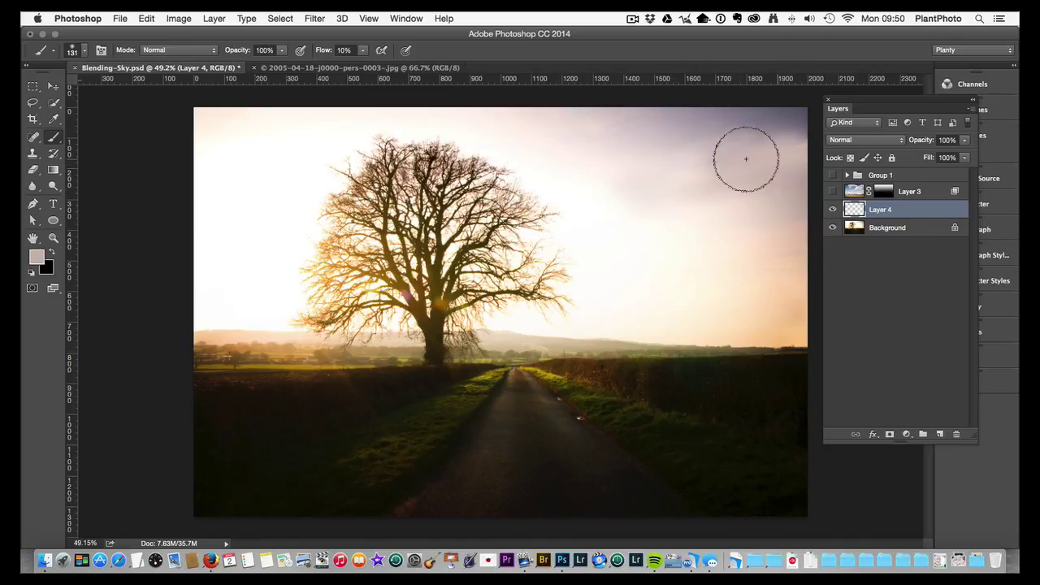
alt+click(740, 206)
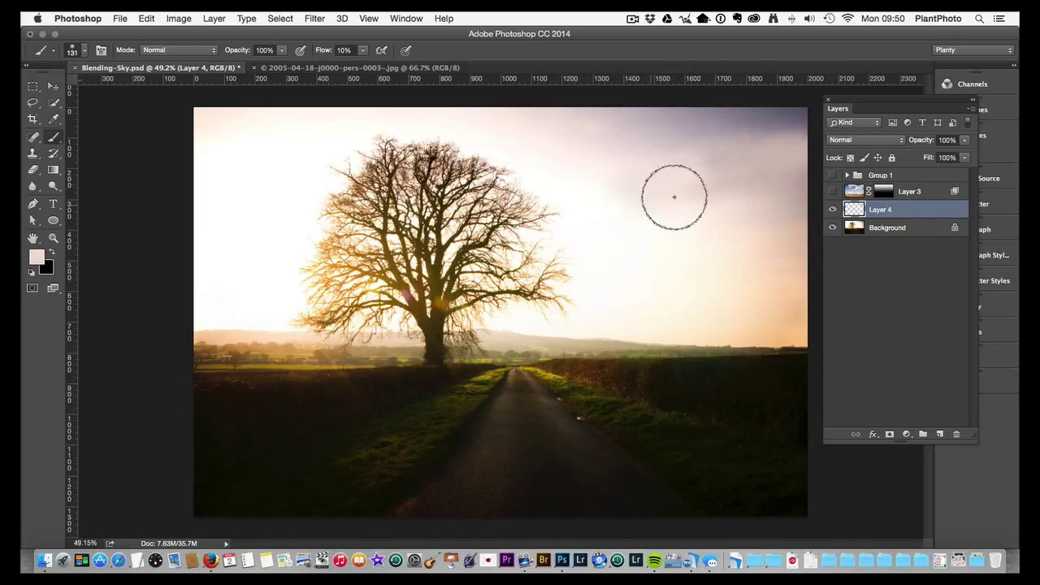
alt+click(720, 224)
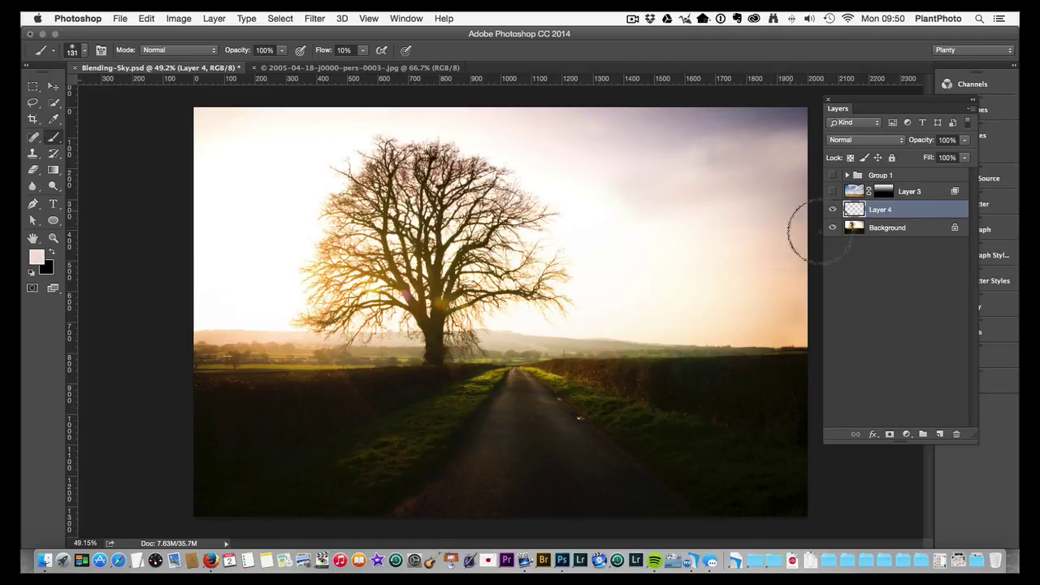
Compare the image with and without the sky layer and the painted layer by toggling their visibility, and leave both visible
click(832, 192)
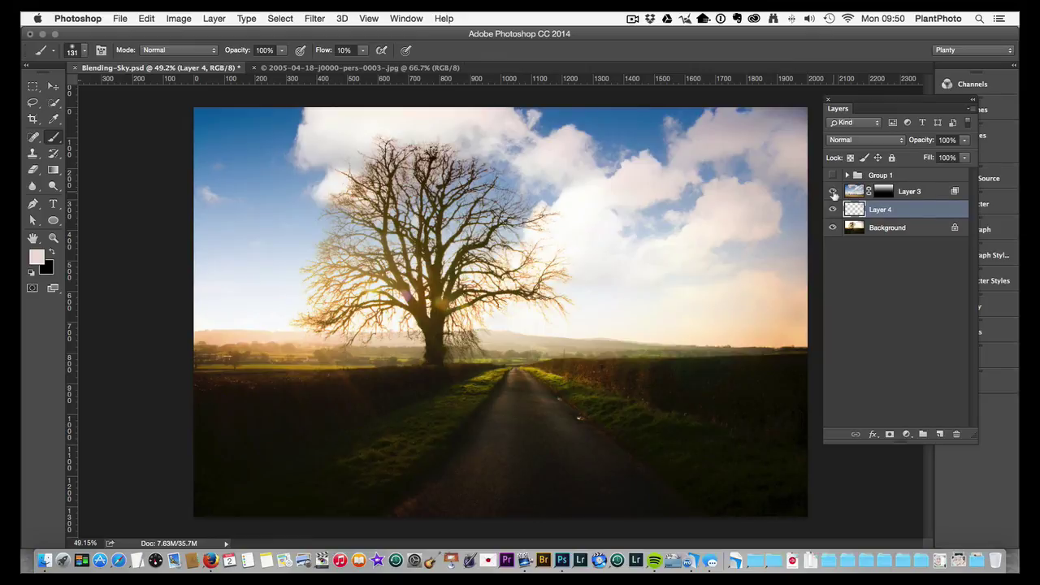
click(832, 192)
click(832, 192)
click(832, 192)
click(833, 192)
click(832, 192)
click(832, 192)
click(833, 210)
click(832, 210)
click(833, 210)
click(833, 209)
click(833, 192)
click(833, 209)
click(833, 210)
click(833, 193)
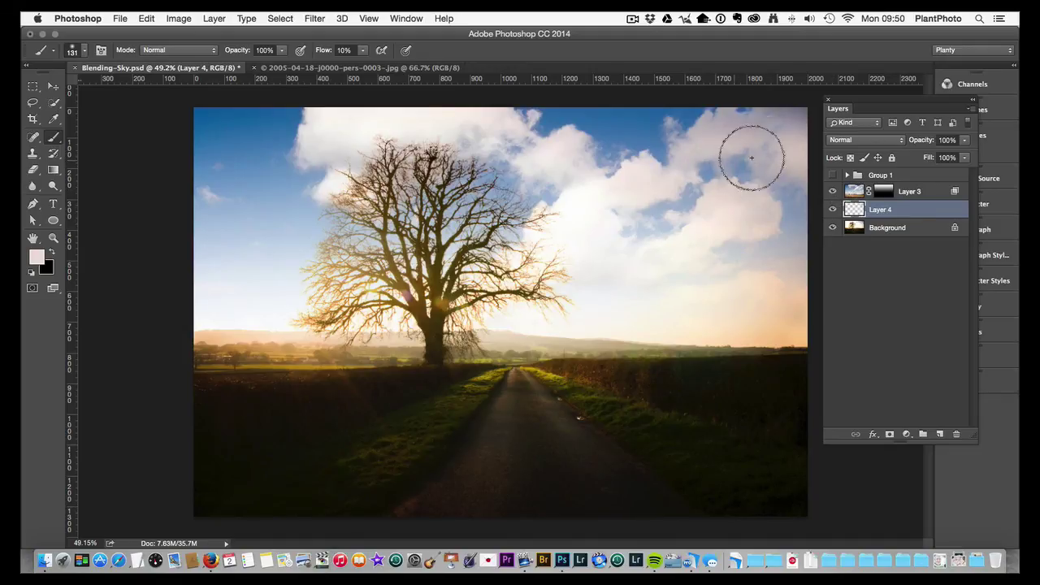
Paint over the upper-right corner of the sky on the retouching layer with blue and grey tones sampled from the clouds
alt+click(746, 130)
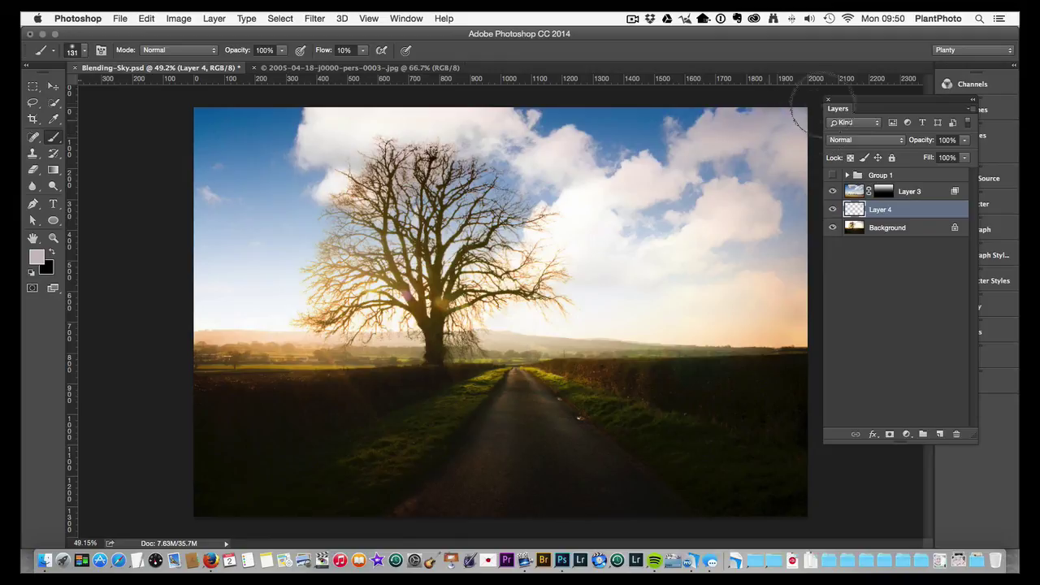
alt+click(742, 165)
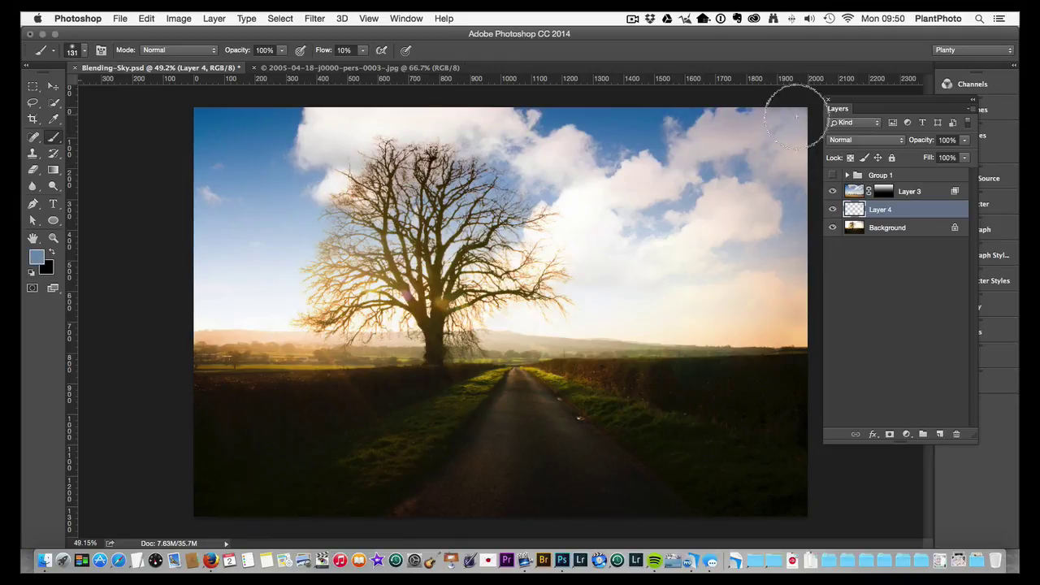
alt+click(766, 173)
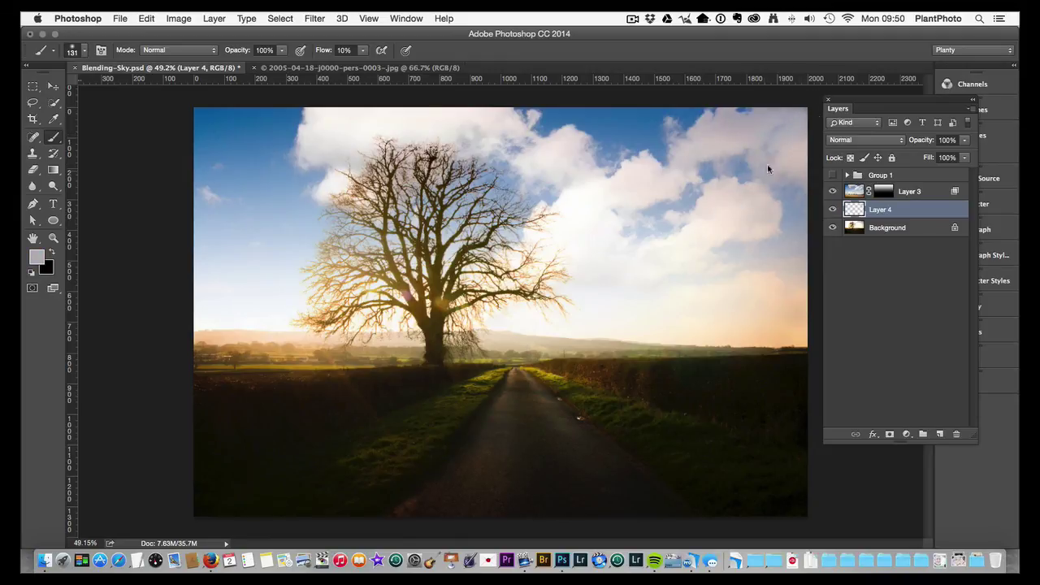
Check the retouching layer's effect with the clouds hidden and shown, leave both layers visible, and select the sky layer
click(832, 192)
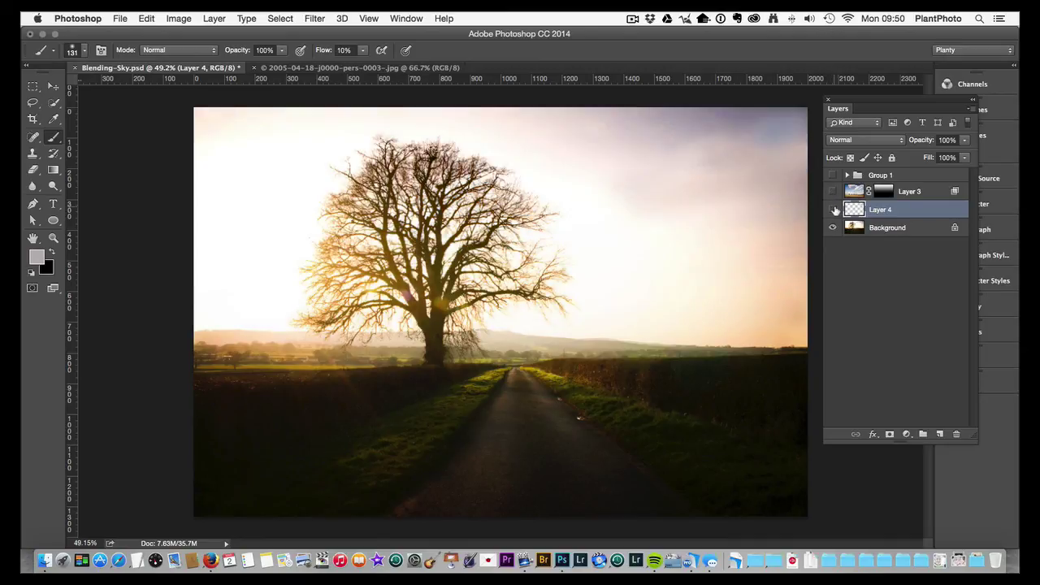
click(833, 209)
click(833, 209)
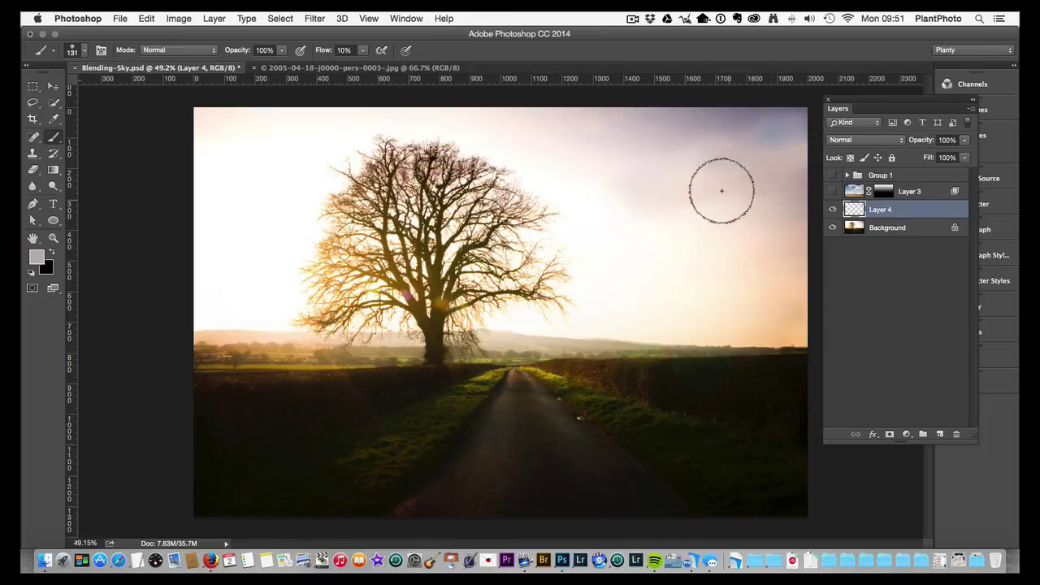
click(833, 191)
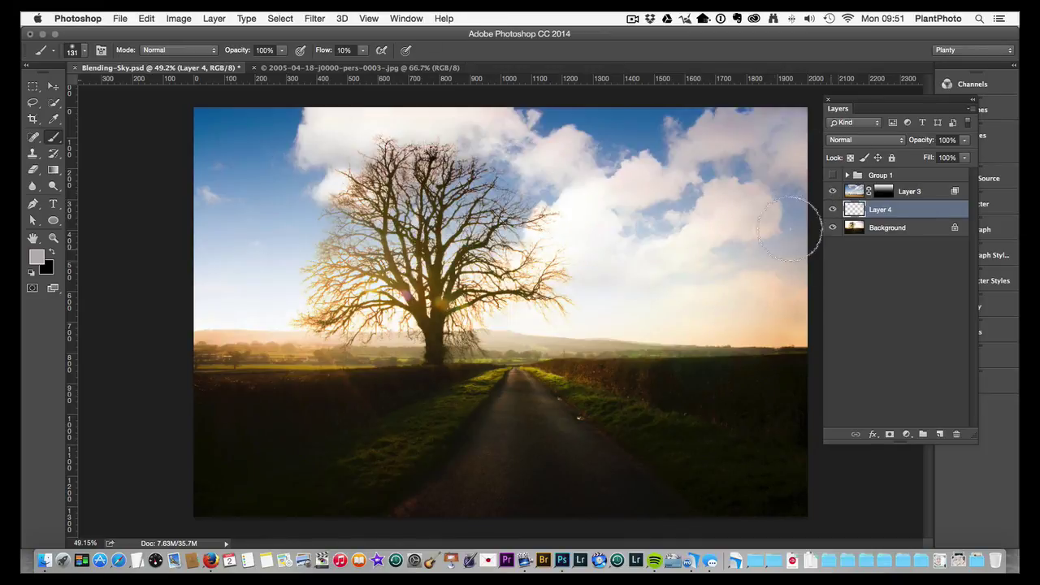
click(834, 209)
click(833, 209)
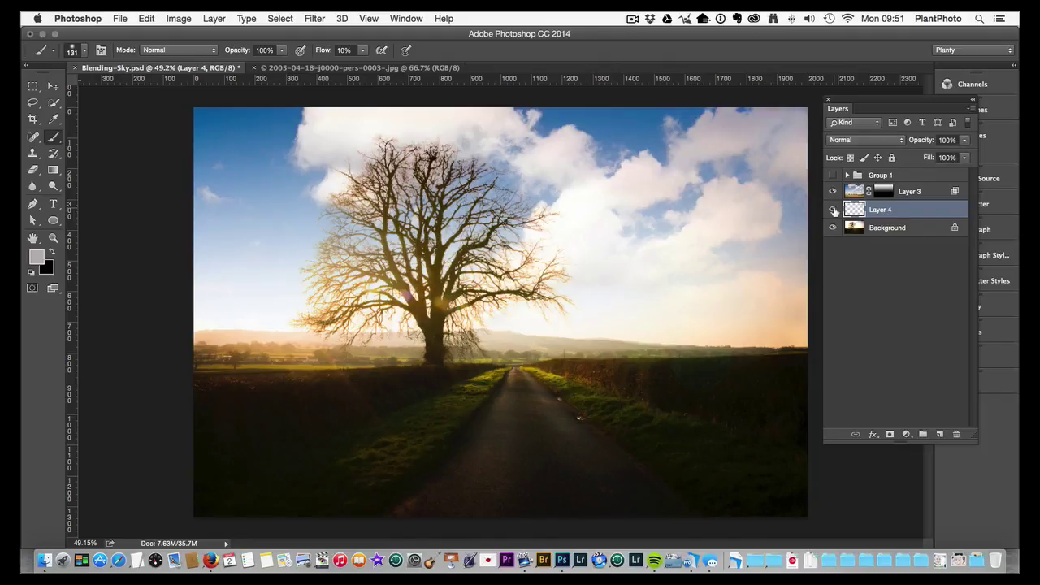
click(929, 194)
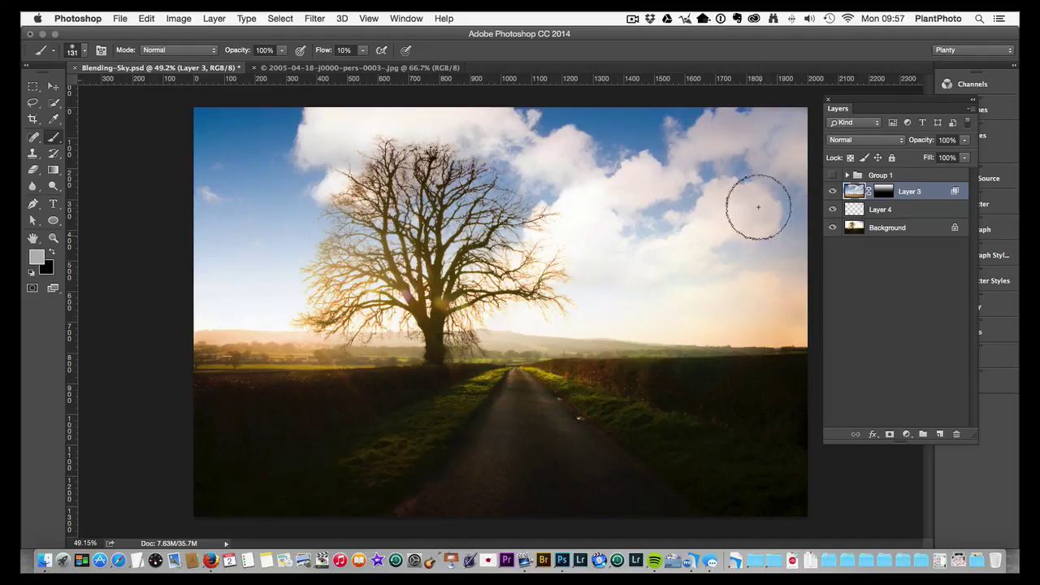
Add a Curves adjustment above the sky layer and raise its red channel midpoint from input 127 to output 135
click(907, 434)
scroll(894, 442, down, 6)
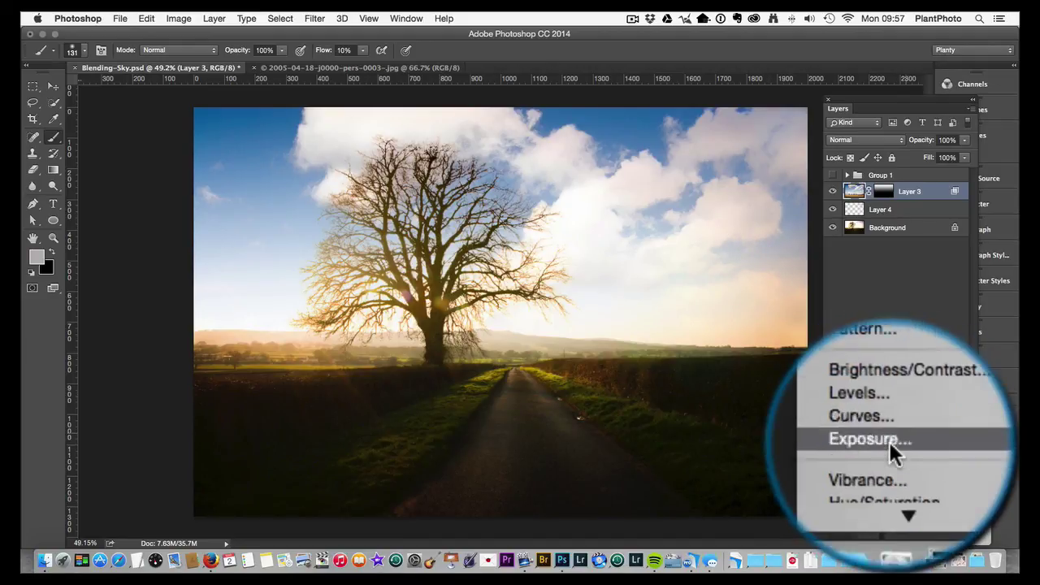
scroll(894, 442, up, 5)
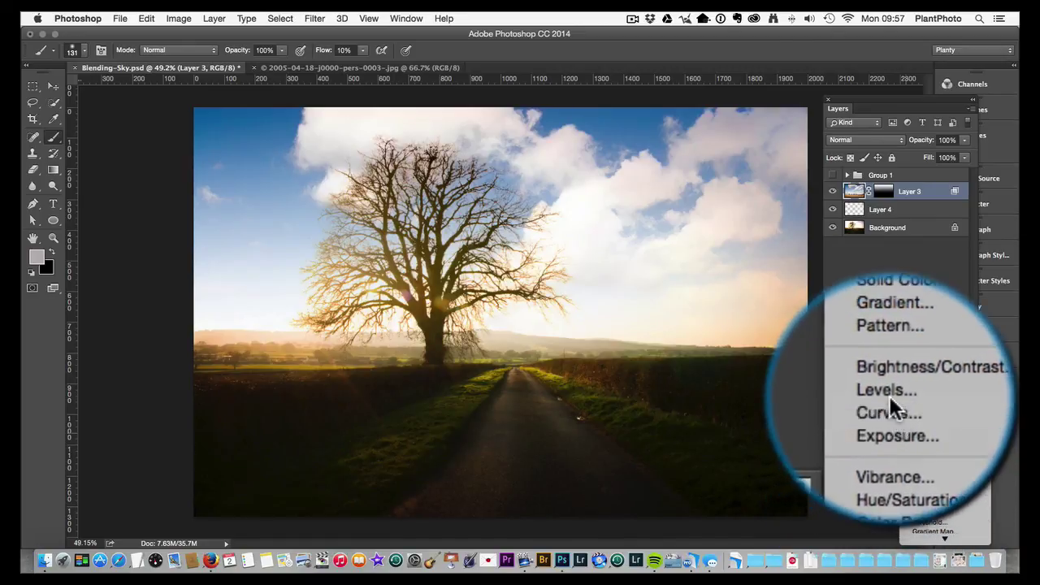
click(889, 400)
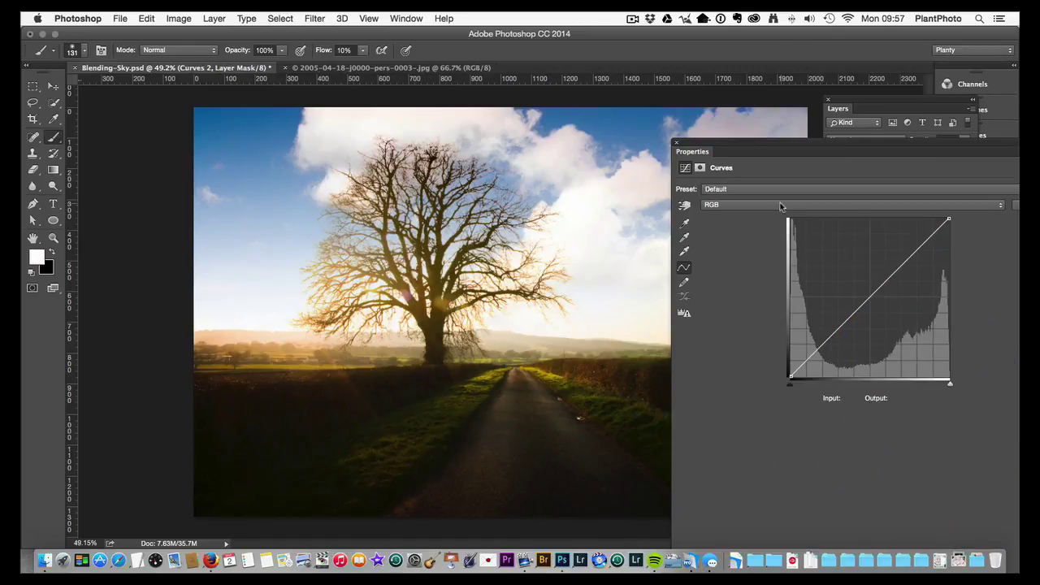
drag(810, 151, 768, 111)
click(742, 162)
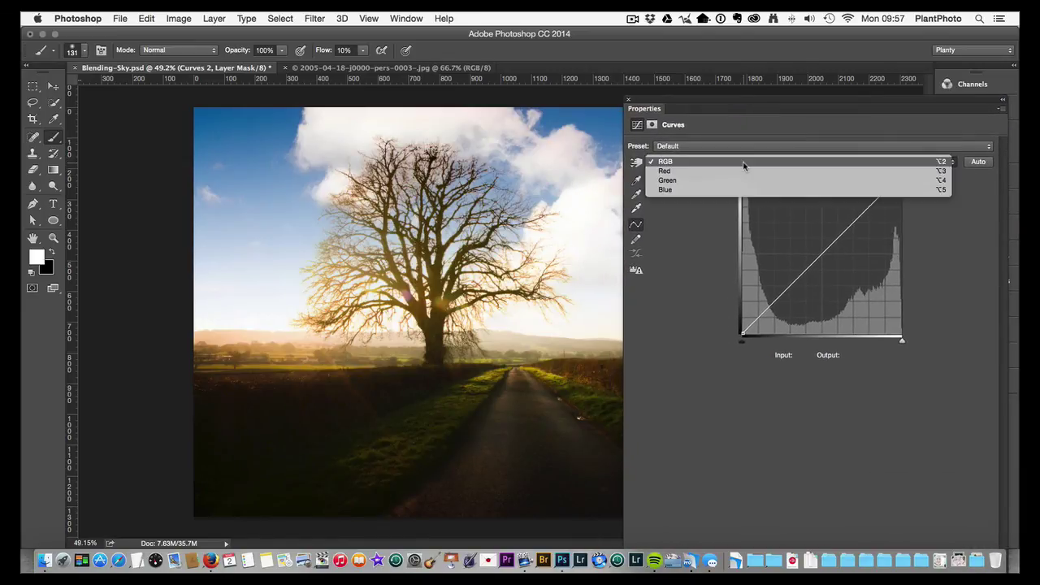
click(743, 171)
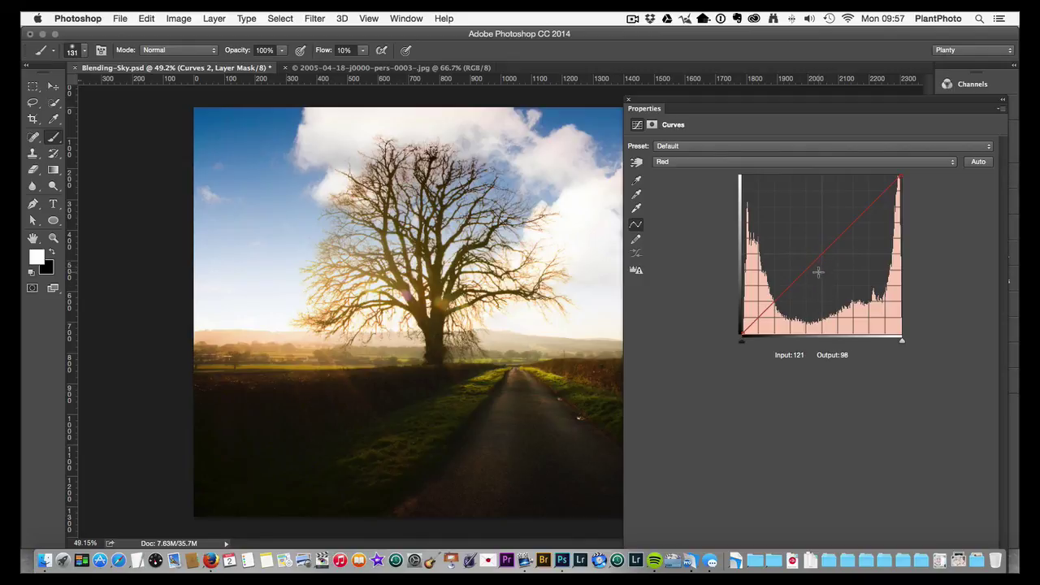
drag(823, 253, 823, 250)
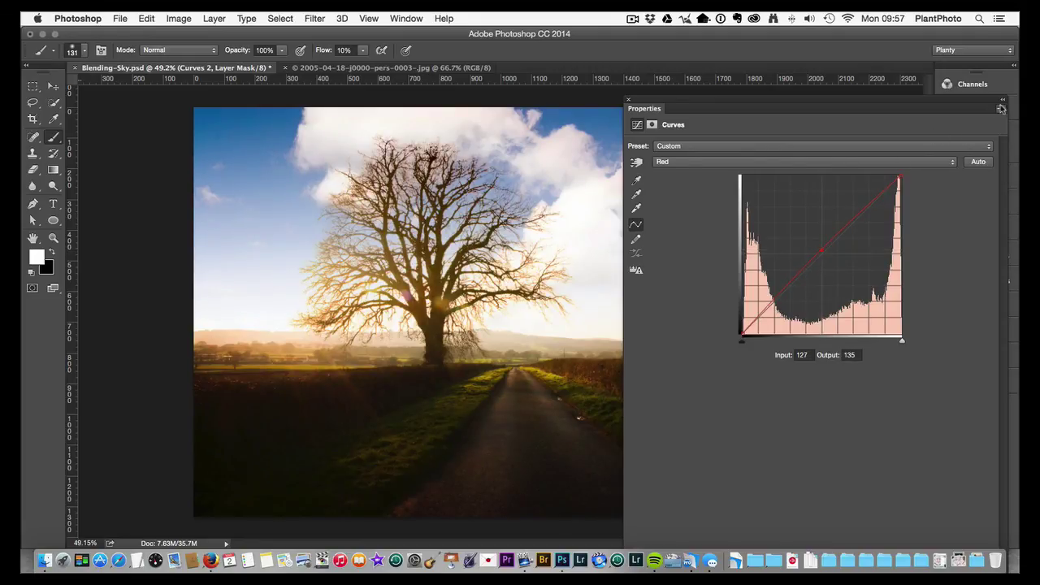
Clip the Curves adjustment to the sky layer beneath it and check its effect by toggling its visibility
click(634, 100)
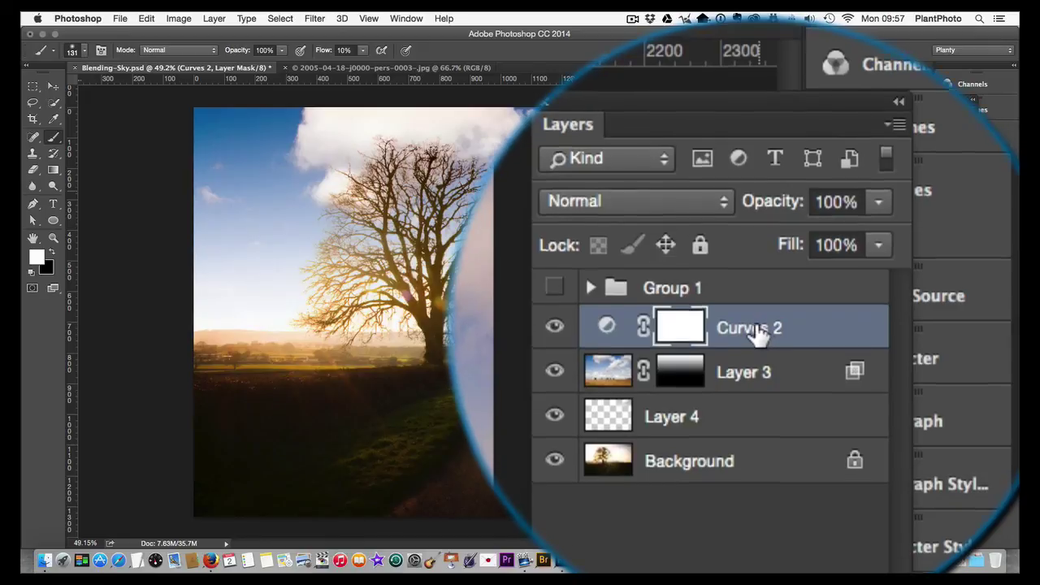
right_click(758, 333)
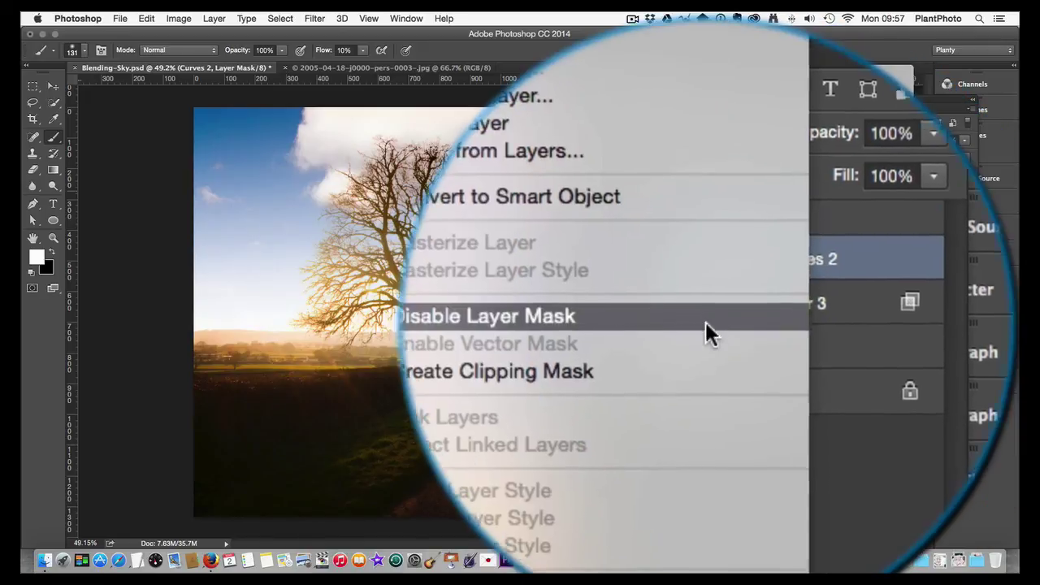
click(704, 327)
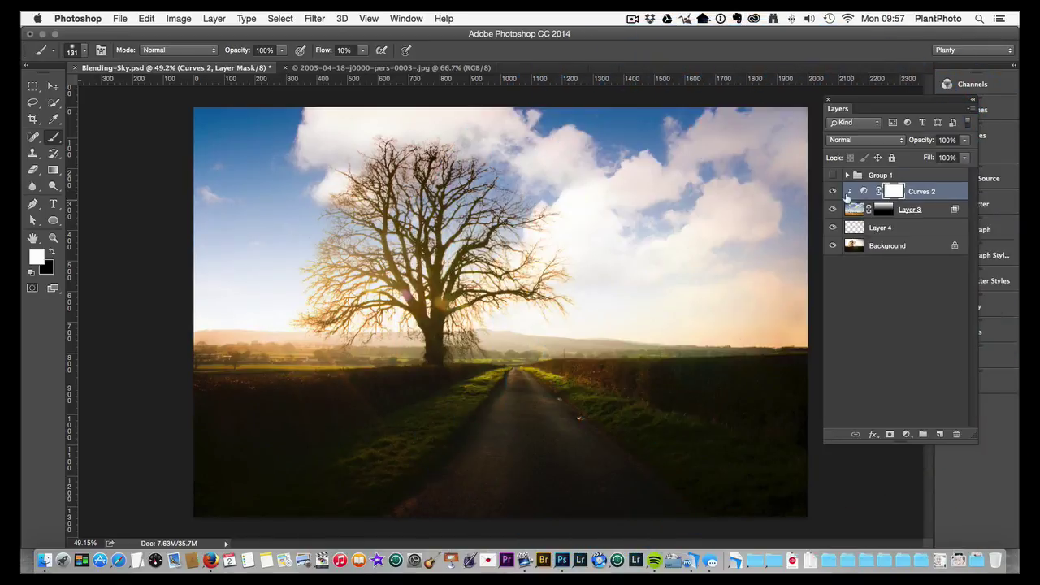
click(833, 192)
Reopen the Curves adjustment and fine-tune the midpoint of its red channel
double_click(864, 192)
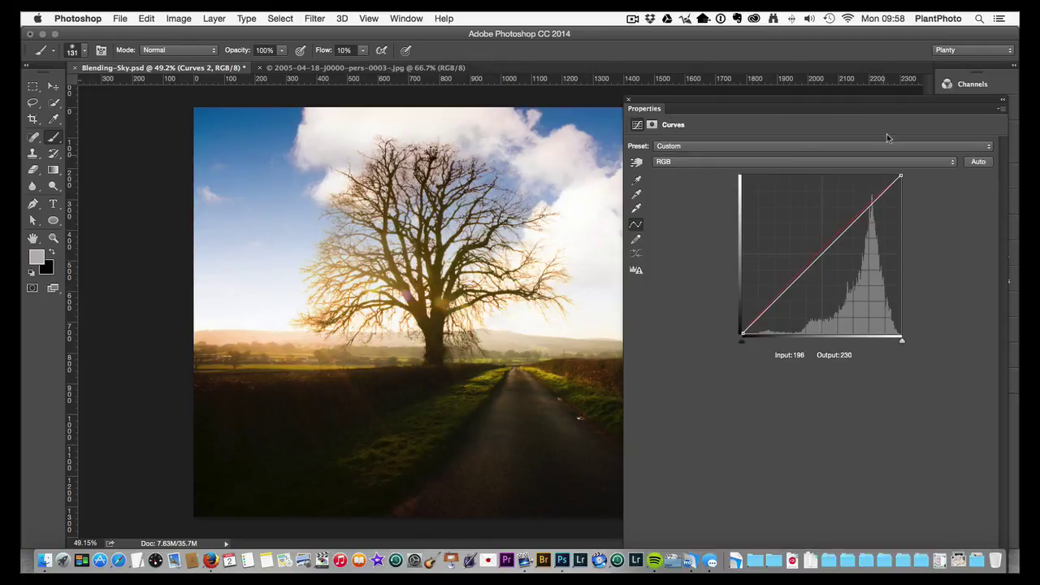
drag(735, 161, 815, 253)
click(772, 165)
click(772, 173)
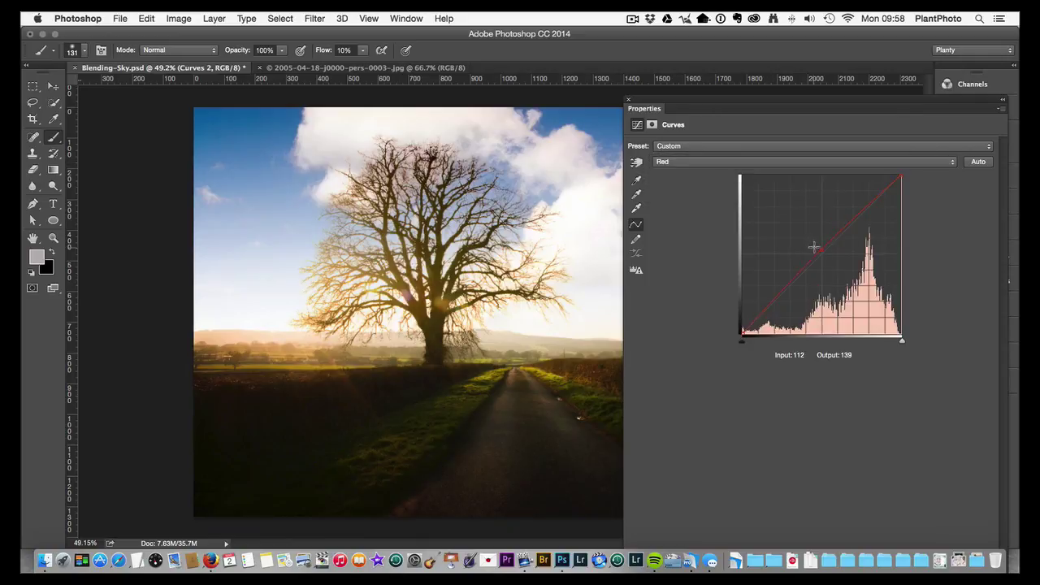
mouse_move(819, 249)
mouse_down()
mouse_move(802, 236)
mouse_move(813, 251)
mouse_up()
Pull the midpoint of the Curves adjustment's blue channel below the diagonal to warm the sky, and clear the curve settings off the image
click(730, 161)
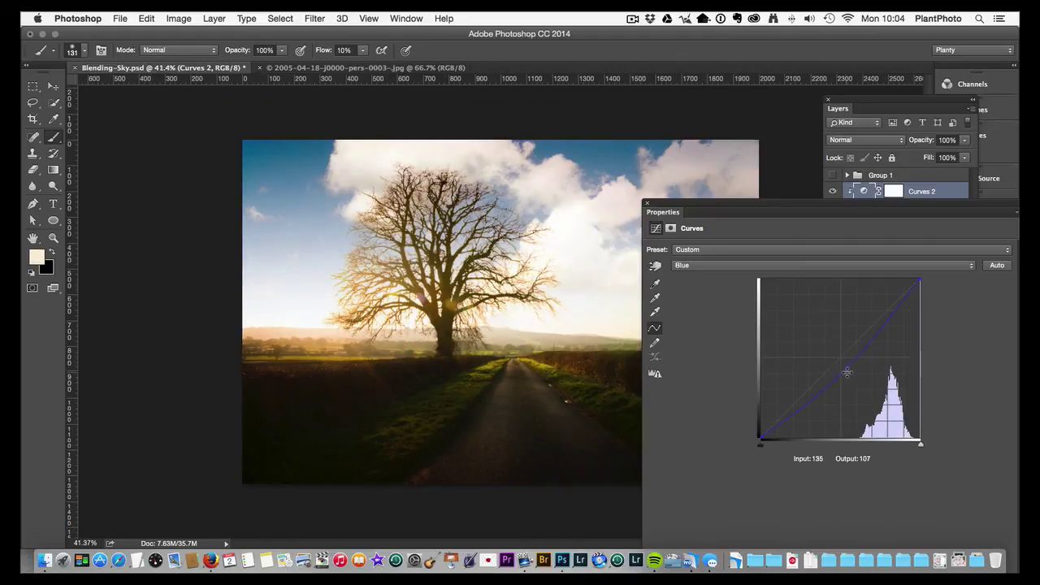
click(848, 370)
mouse_move(848, 370)
mouse_down()
mouse_move(836, 360)
mouse_move(851, 374)
mouse_up()
drag(993, 213, 967, 213)
click(1001, 204)
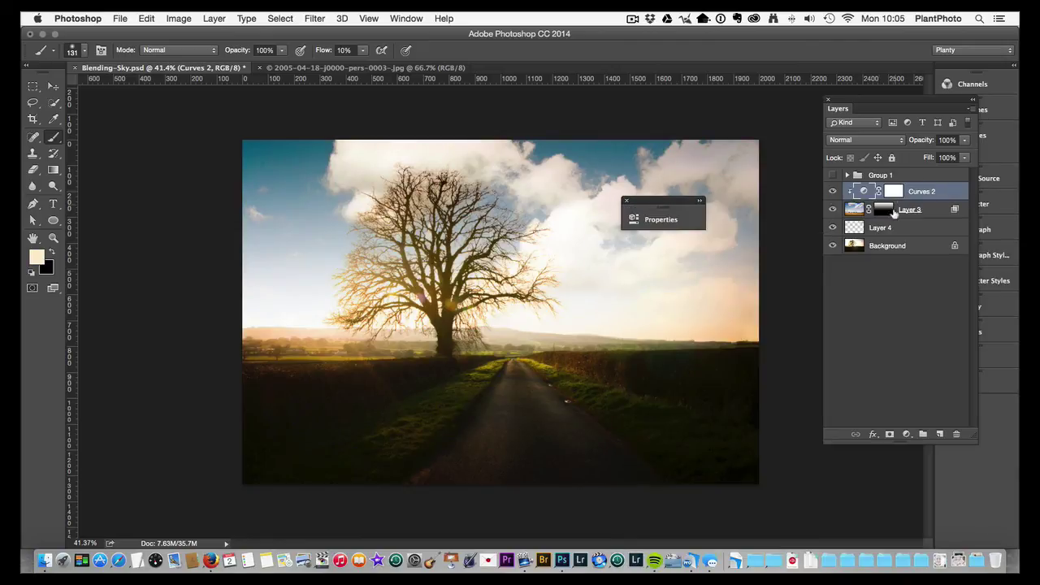
drag(699, 221, 781, 124)
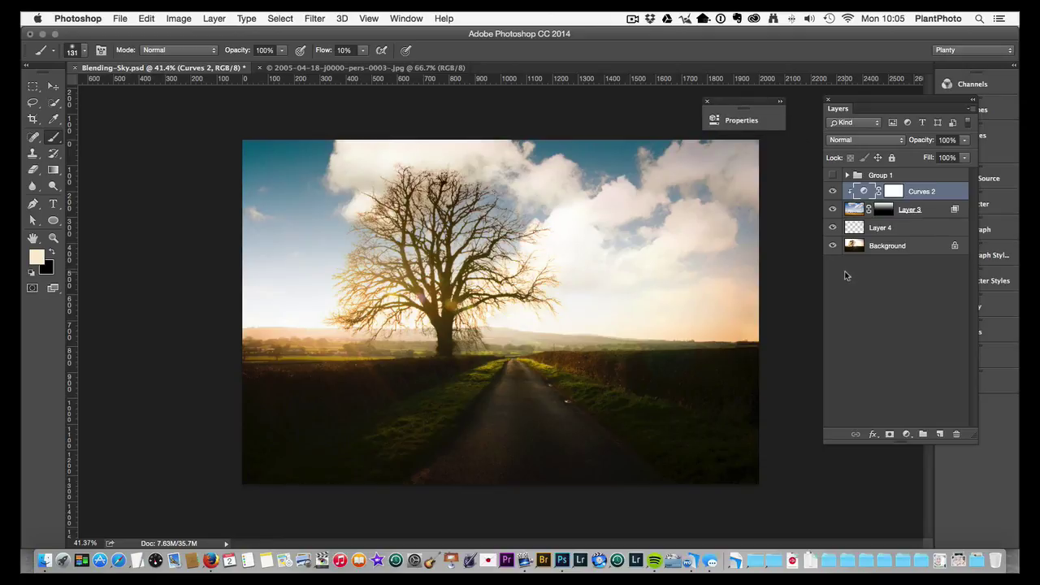
Add a Photo Filter adjustment above the Curves adjustment and clip it to the sky layer
click(906, 434)
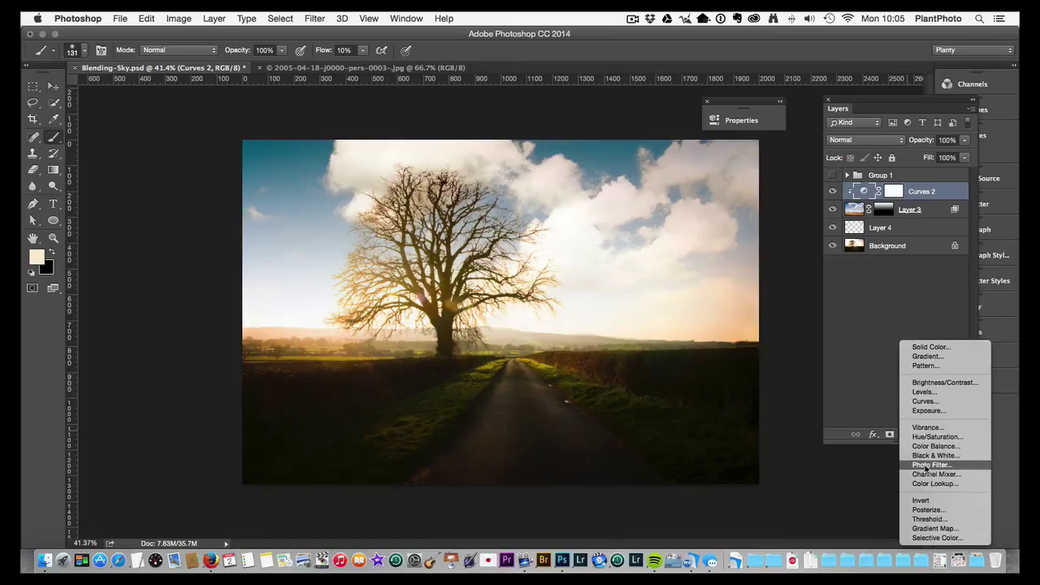
click(928, 468)
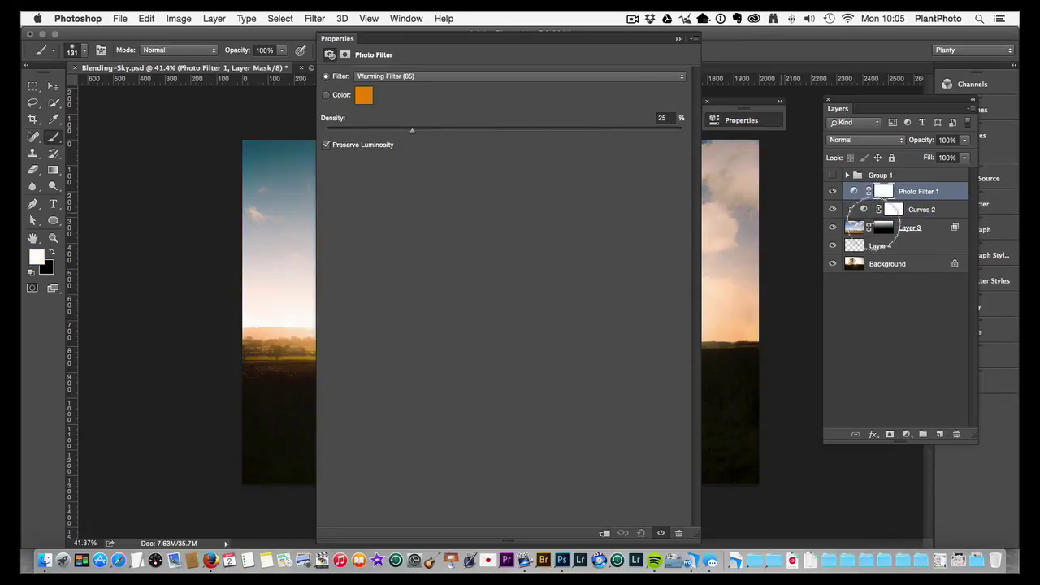
right_click(925, 192)
click(861, 214)
right_click(886, 194)
click(877, 195)
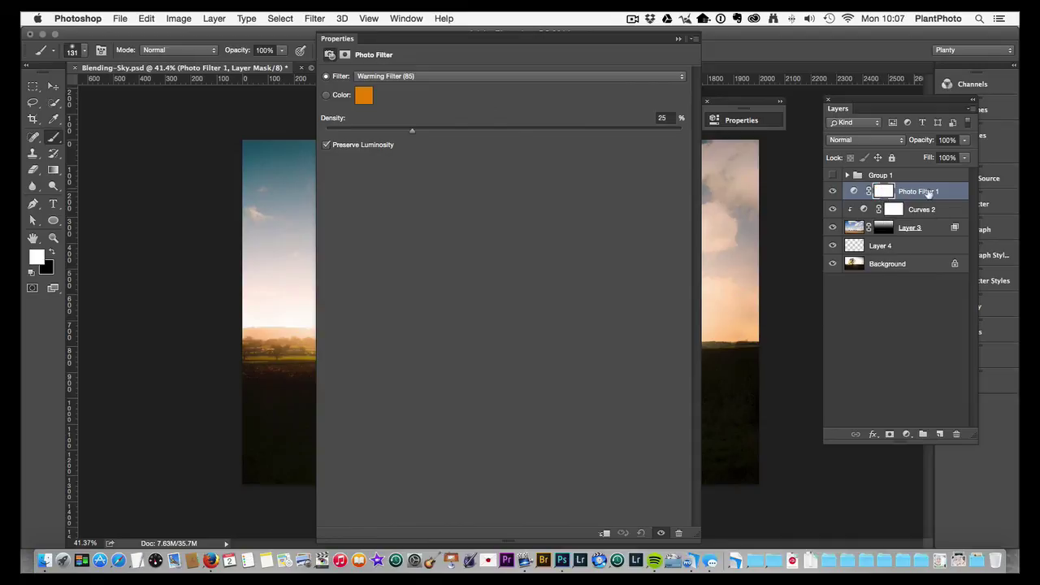
right_click(945, 193)
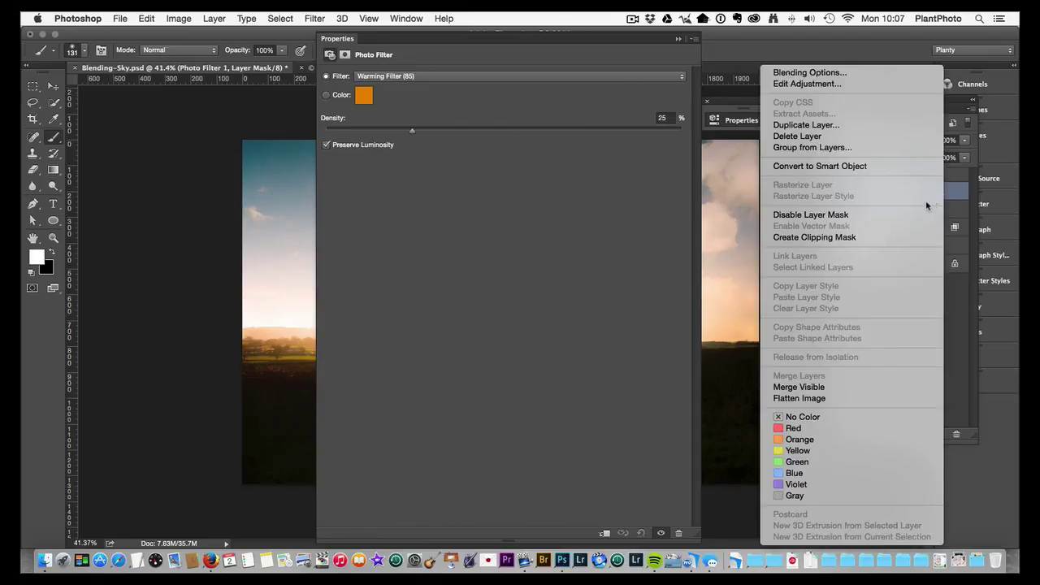
click(898, 236)
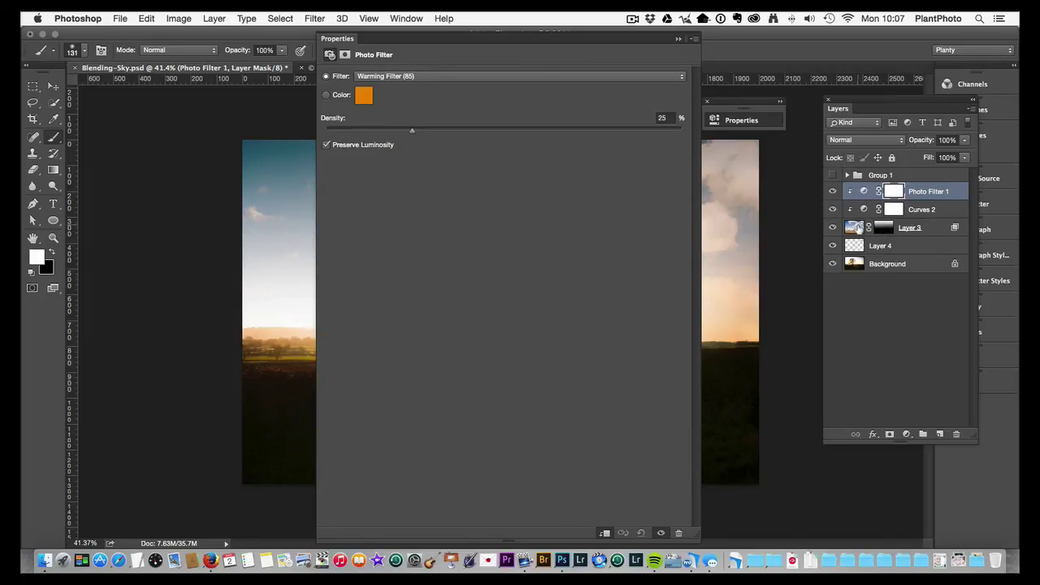
Try Warming Filter (81) and Warming Filter (LBA) on the Photo Filter adjustment, and return to Warming Filter (85)
drag(683, 38, 1014, 24)
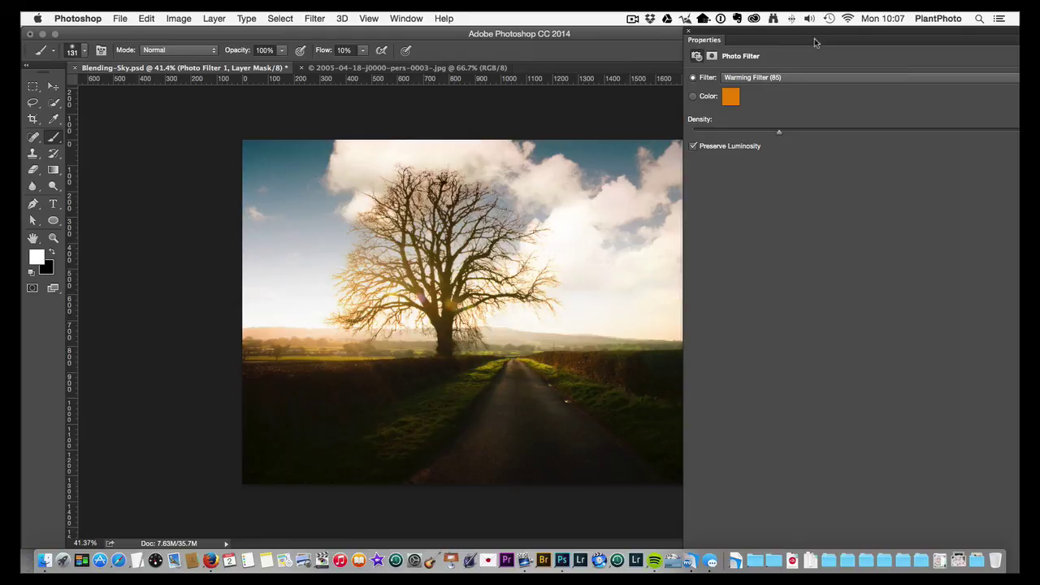
drag(816, 42, 811, 59)
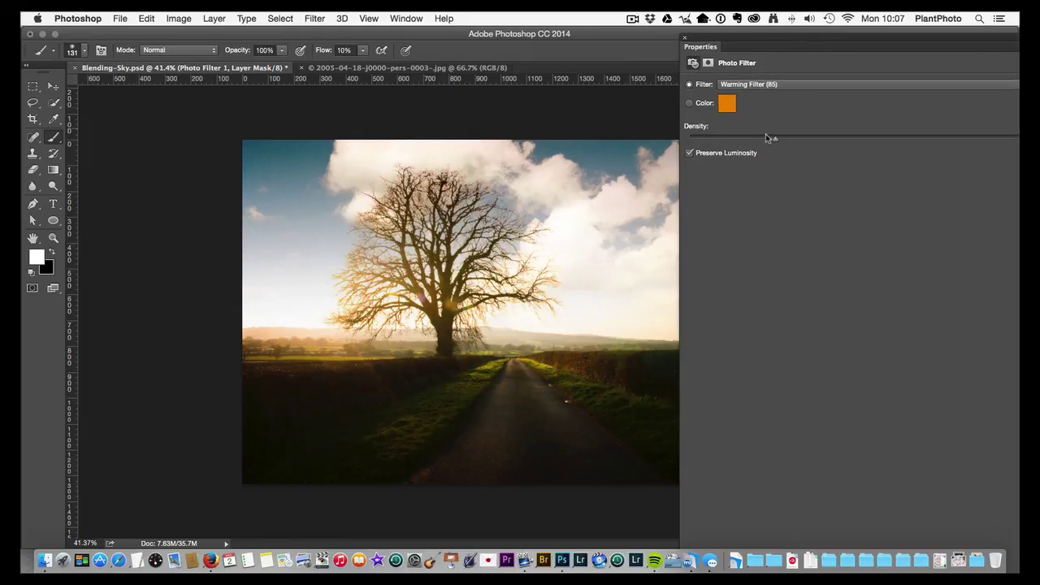
click(776, 85)
click(772, 102)
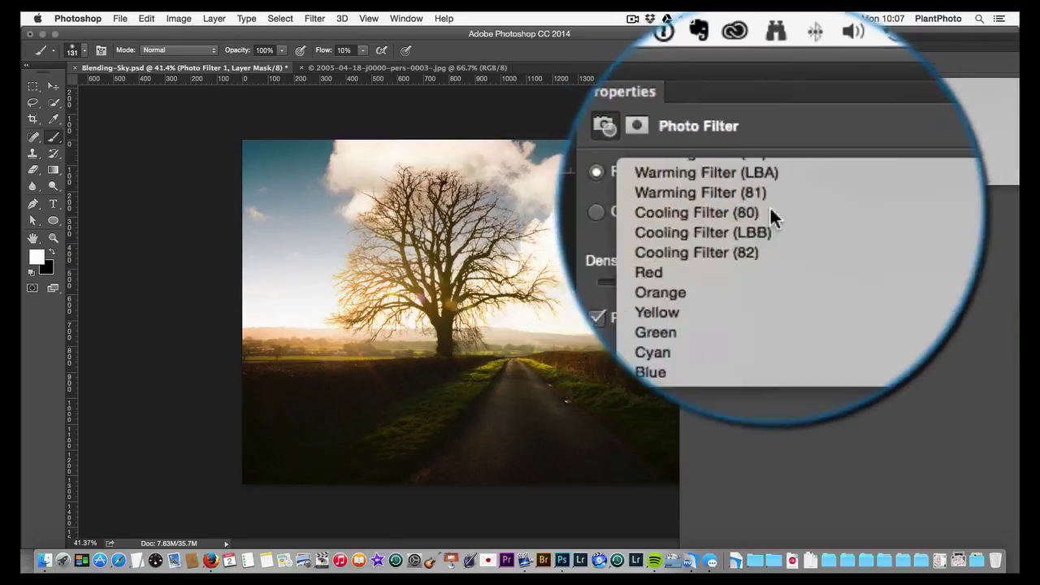
click(766, 89)
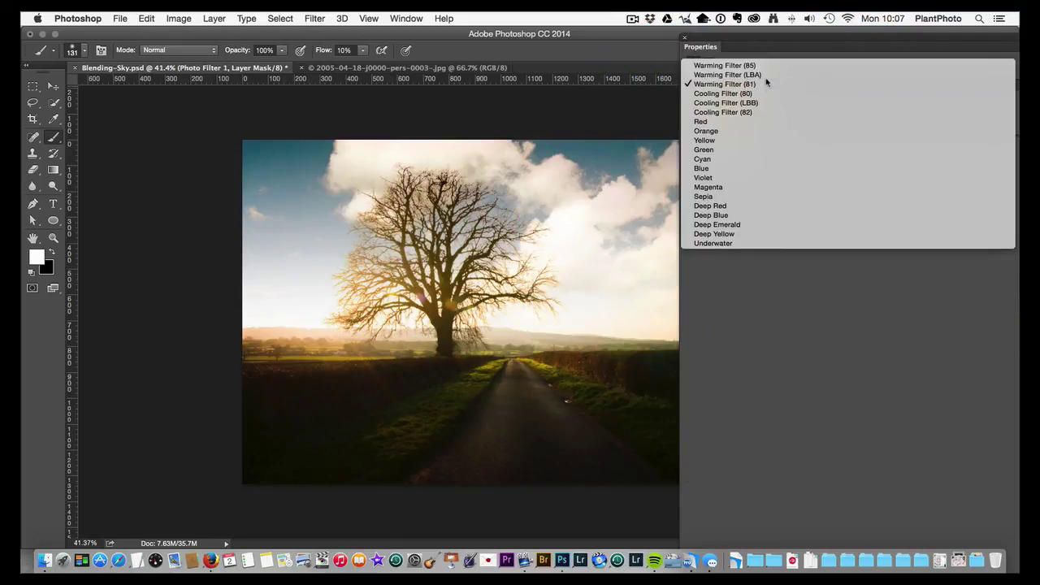
click(767, 77)
click(768, 85)
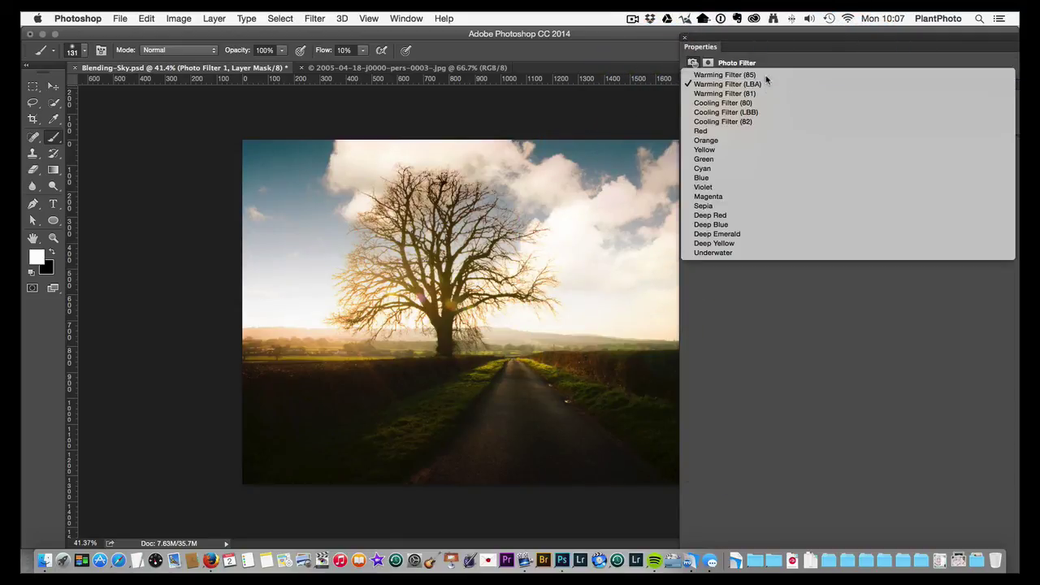
click(767, 73)
Try different strengths for the warming filter and set its density to 42%
drag(775, 142, 863, 137)
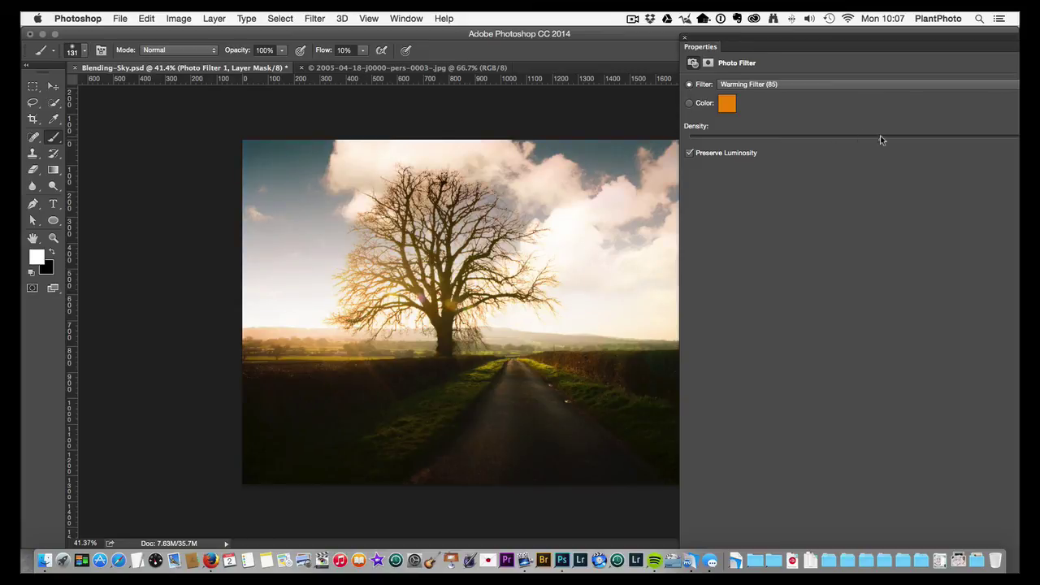
mouse_move(793, 144)
mouse_down()
mouse_move(873, 151)
mouse_move(807, 151)
mouse_up()
drag(902, 152, 894, 151)
drag(864, 150, 845, 149)
drag(800, 38, 652, 49)
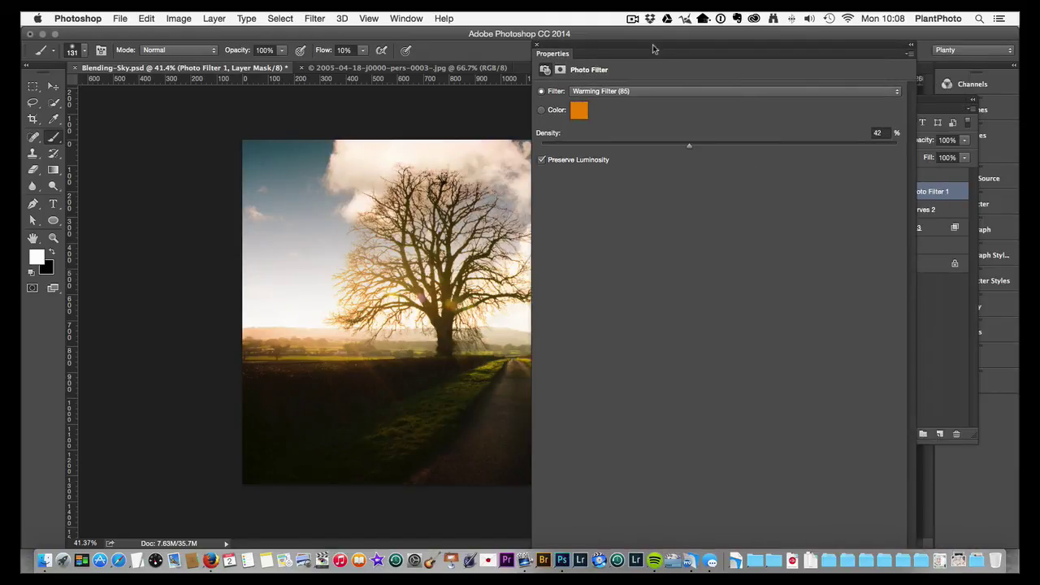
click(910, 46)
Compare the sky with and without the Photo Filter adjustment by toggling its visibility, and leave it visible
click(833, 192)
click(833, 192)
click(833, 192)
click(833, 192)
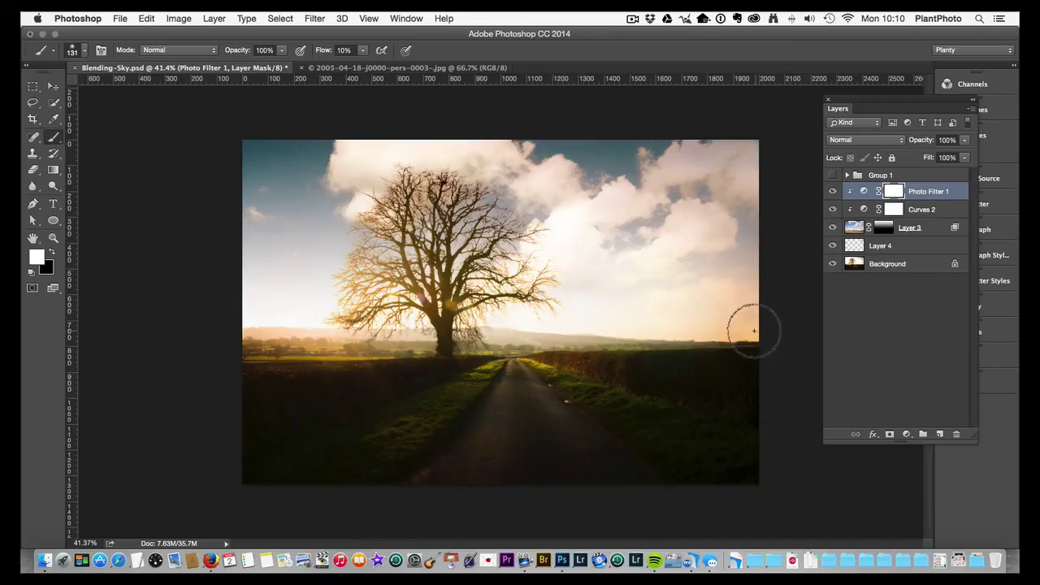
Add a new empty layer above the cloud retouching layer, and rename the retouching layer Paint Out Cloud
click(917, 245)
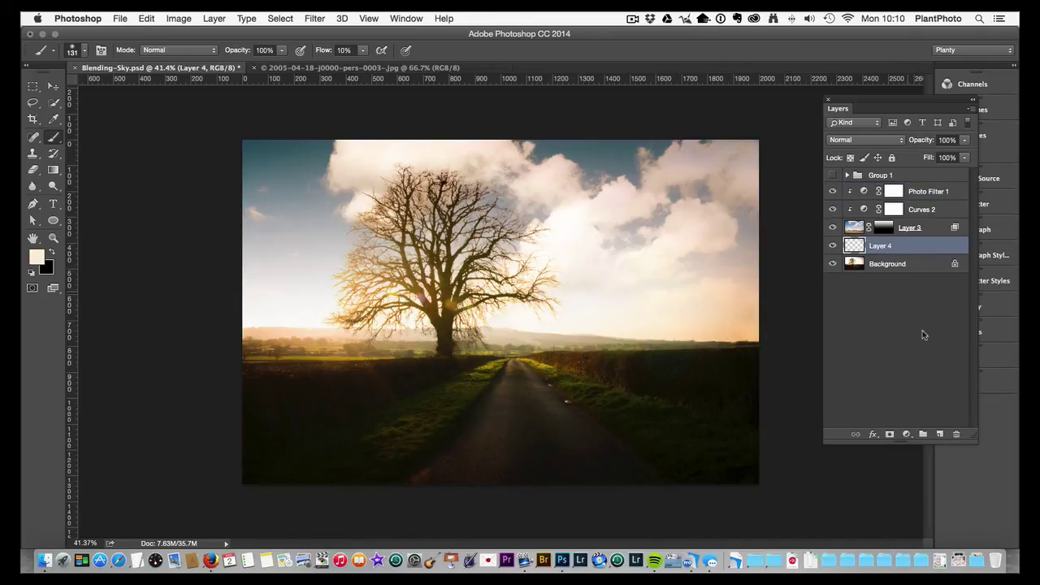
click(939, 434)
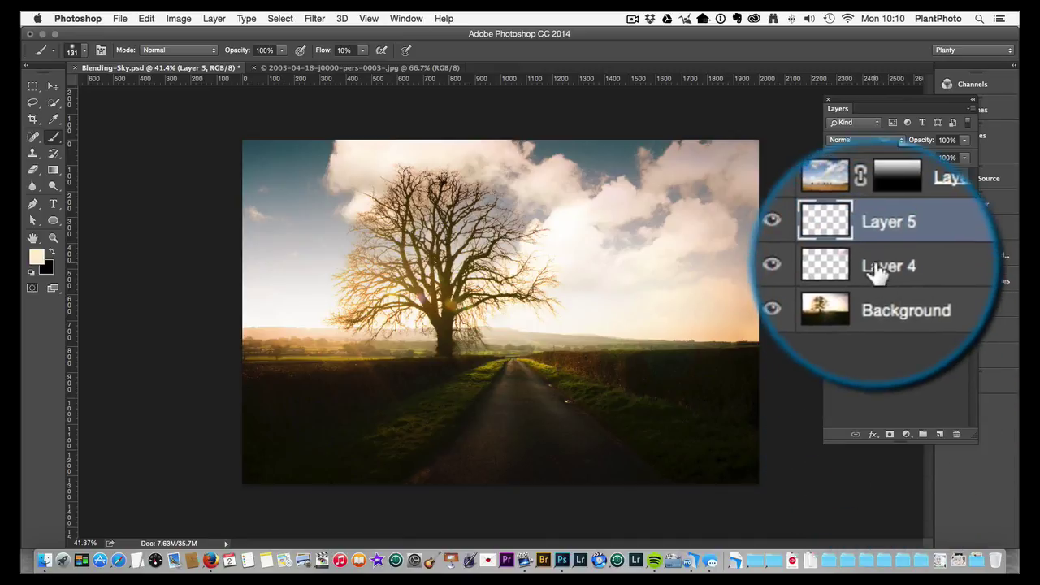
double_click(882, 264)
text(Pa)
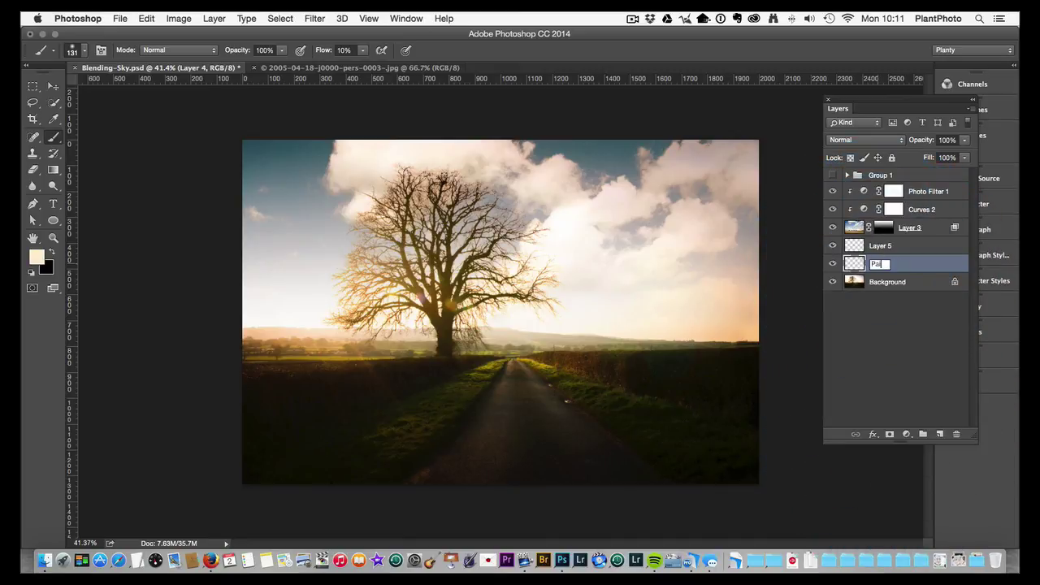
text(int Out Cloud)
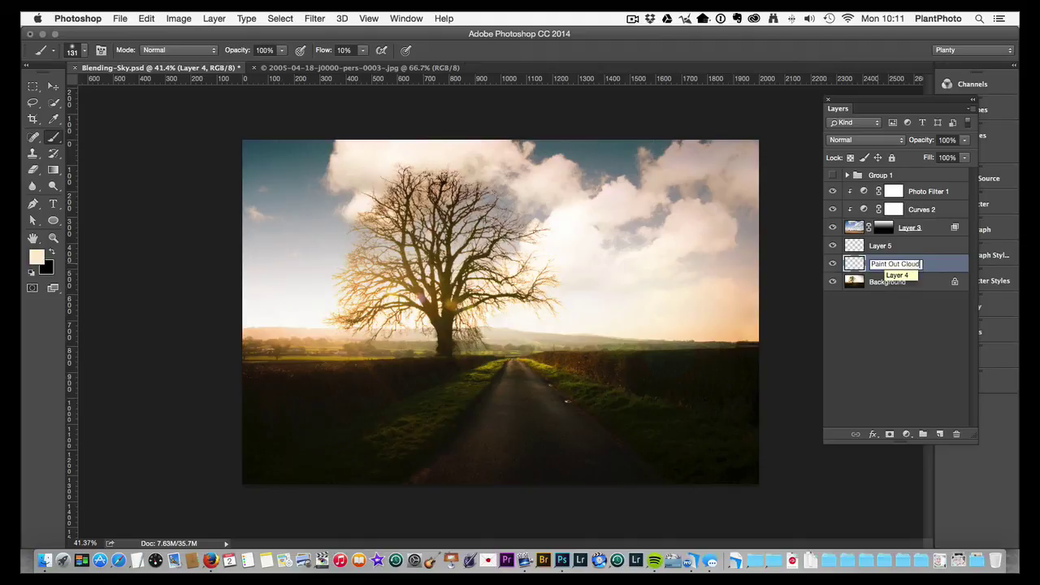
key(Return)
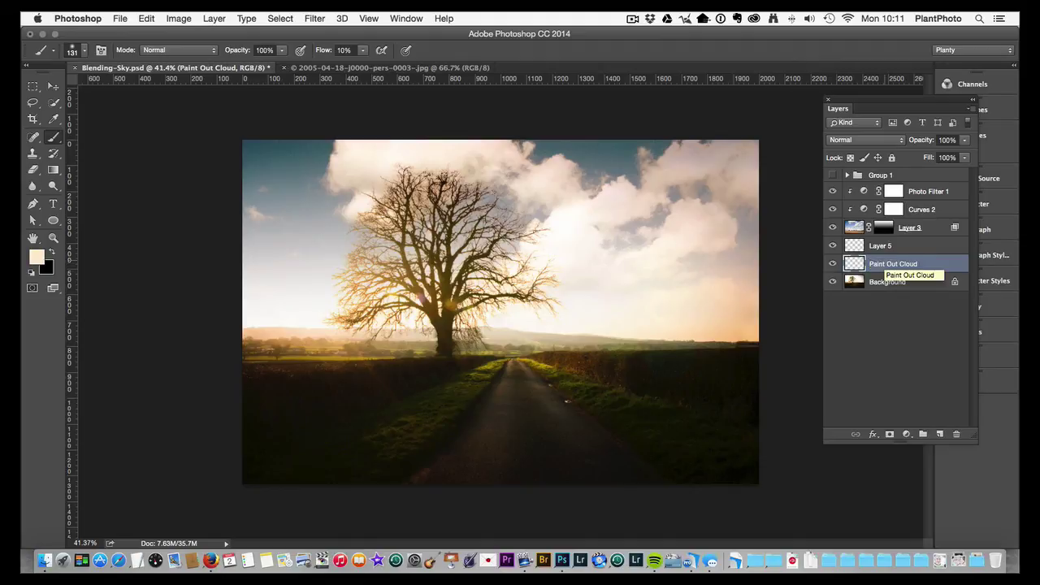
click(832, 264)
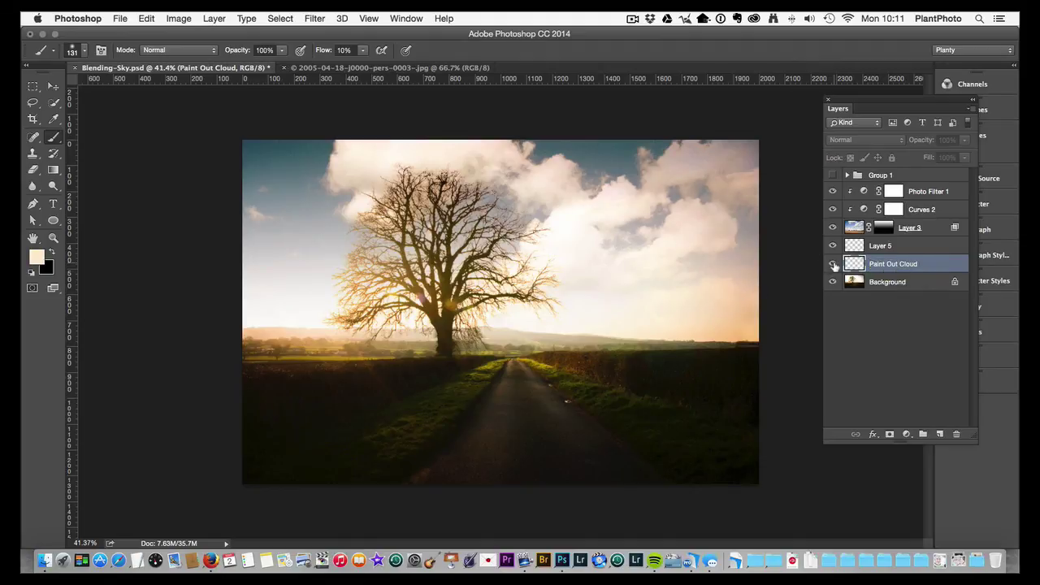
Rename the empty layer above Paint Out Cloud as Paint Lower Sky
double_click(900, 246)
text(F)
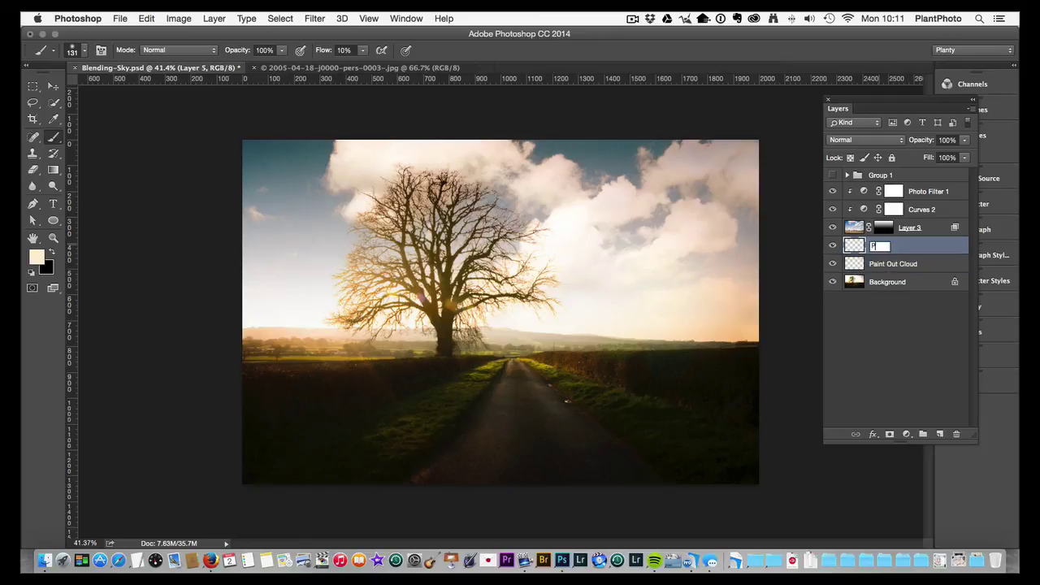
text(aint )
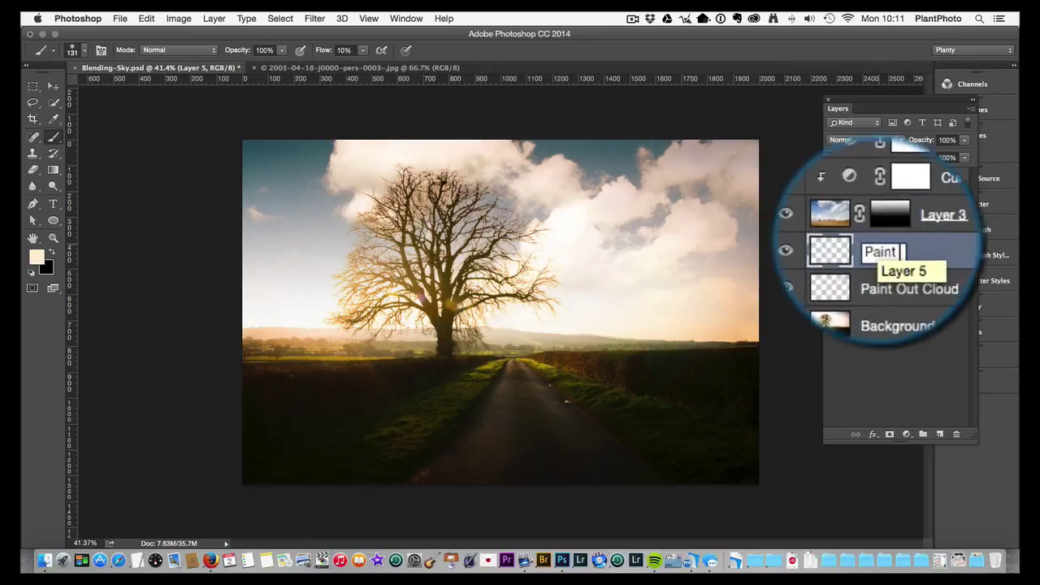
text(Lower Sky)
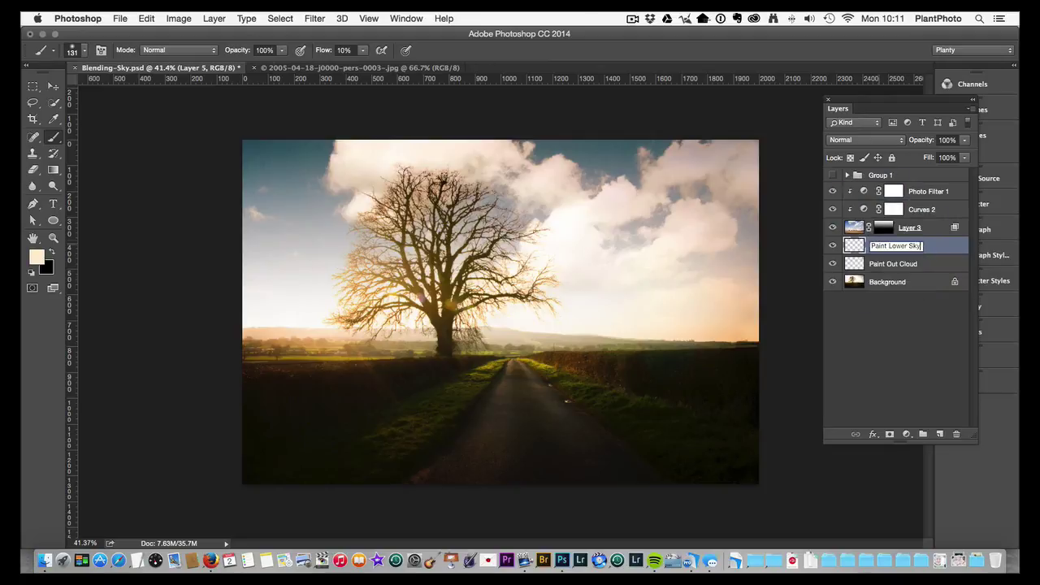
key(Return)
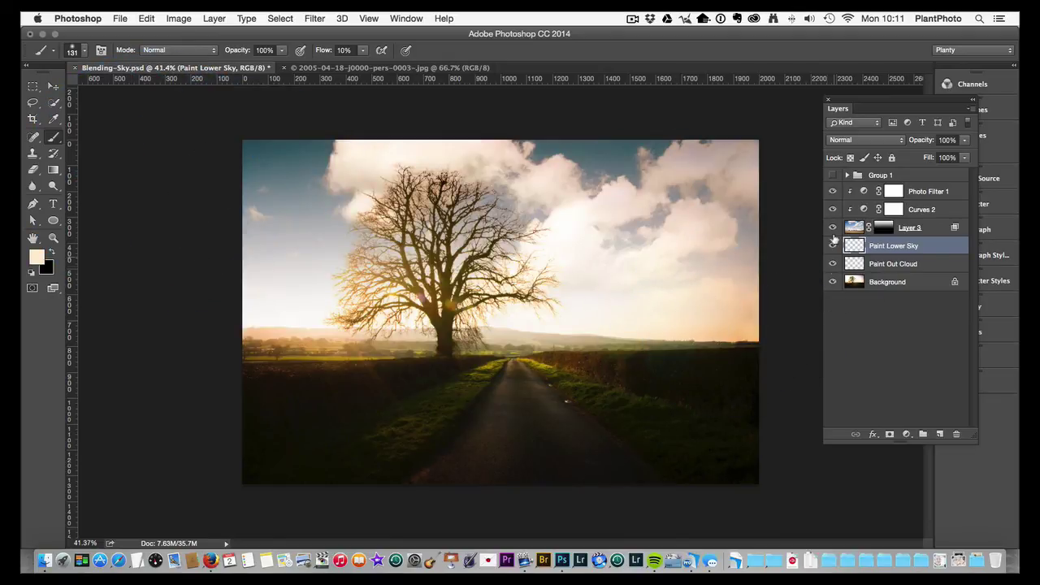
Paint a sampled light sky colour over the lower right sky on Paint Lower Sky, hiding the sky photo and its adjustments only while painting
drag(833, 192, 833, 234)
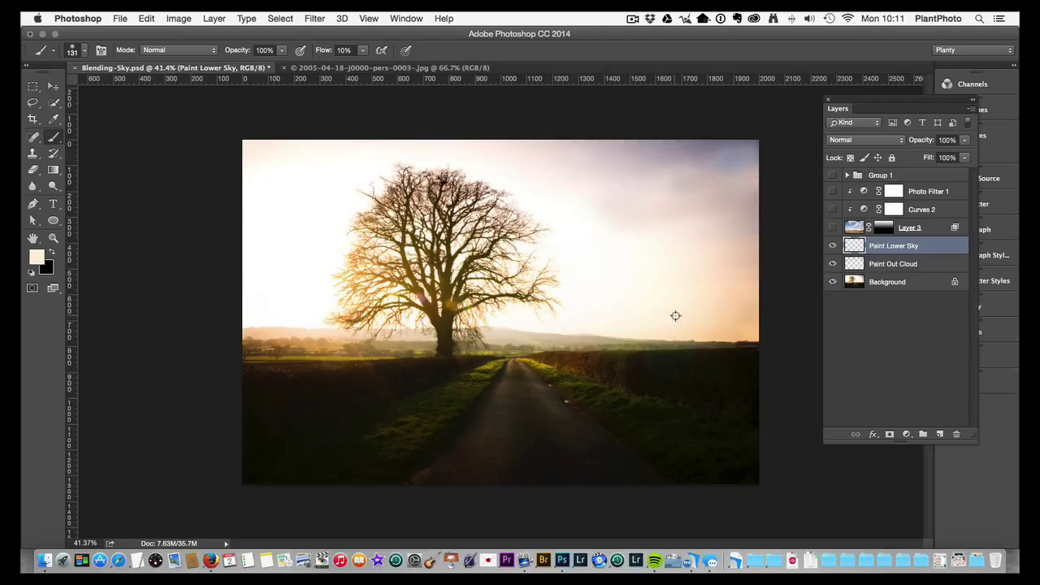
click(754, 328)
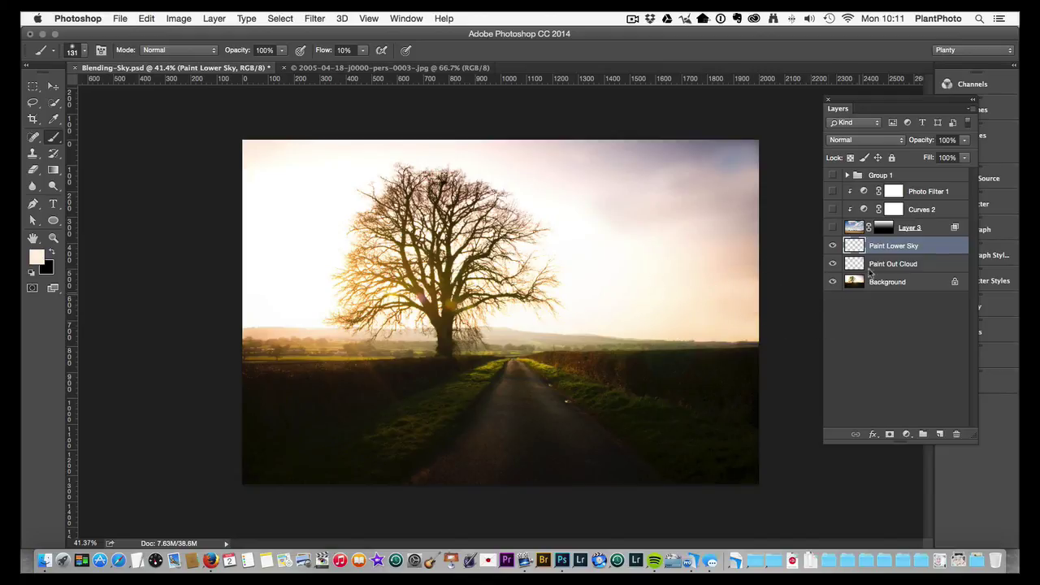
click(832, 228)
click(832, 191)
click(832, 175)
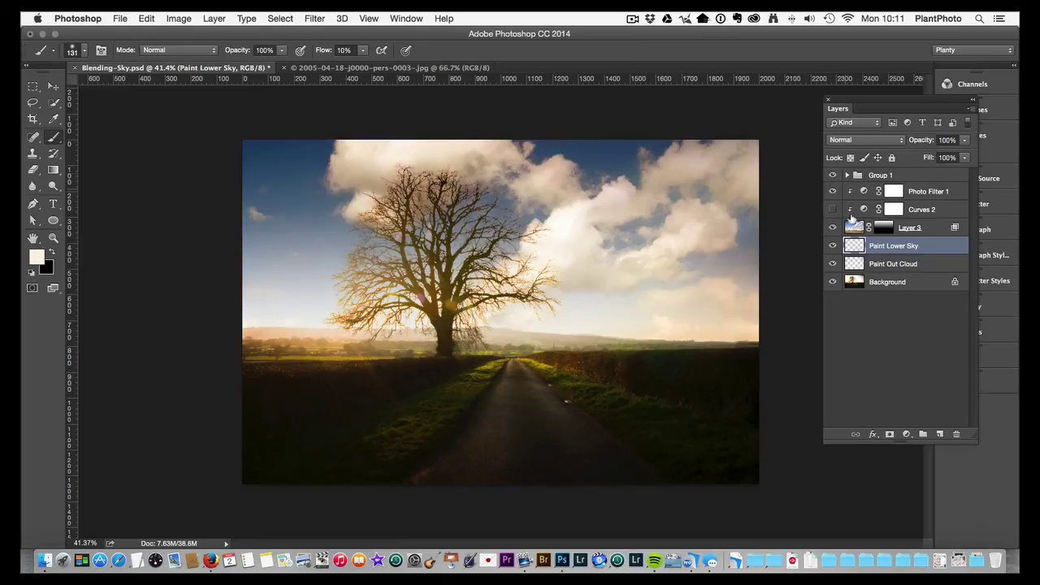
Compare the sky with and without the Paint Lower Sky layer by toggling its visibility, and leave it visible
click(832, 246)
click(832, 247)
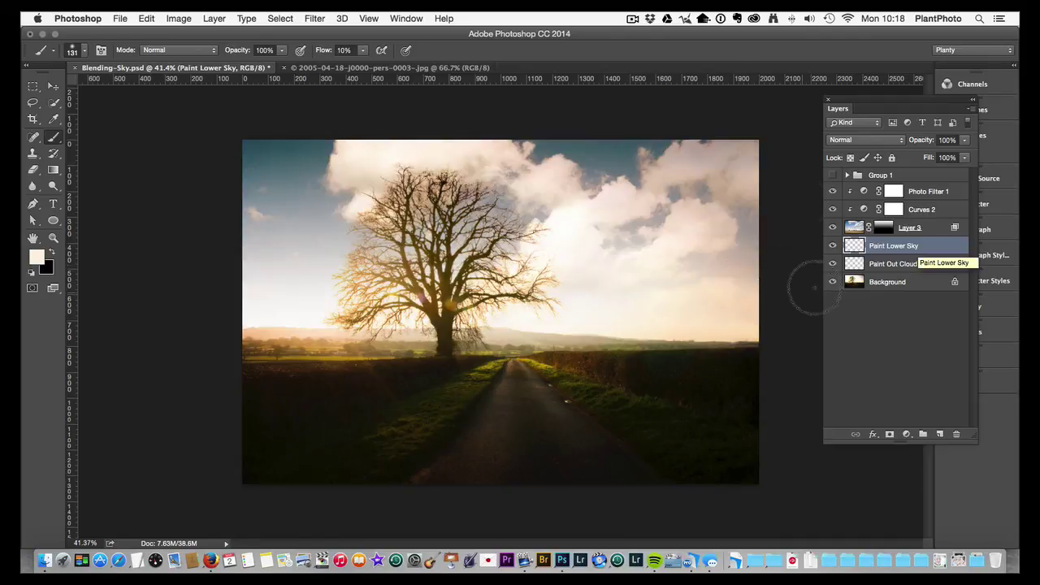
click(833, 246)
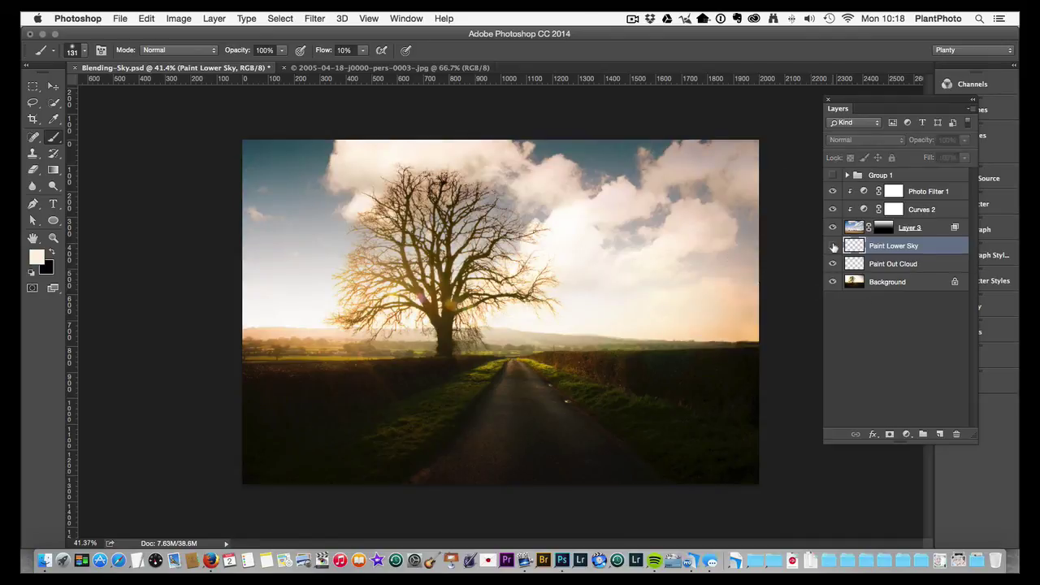
click(833, 246)
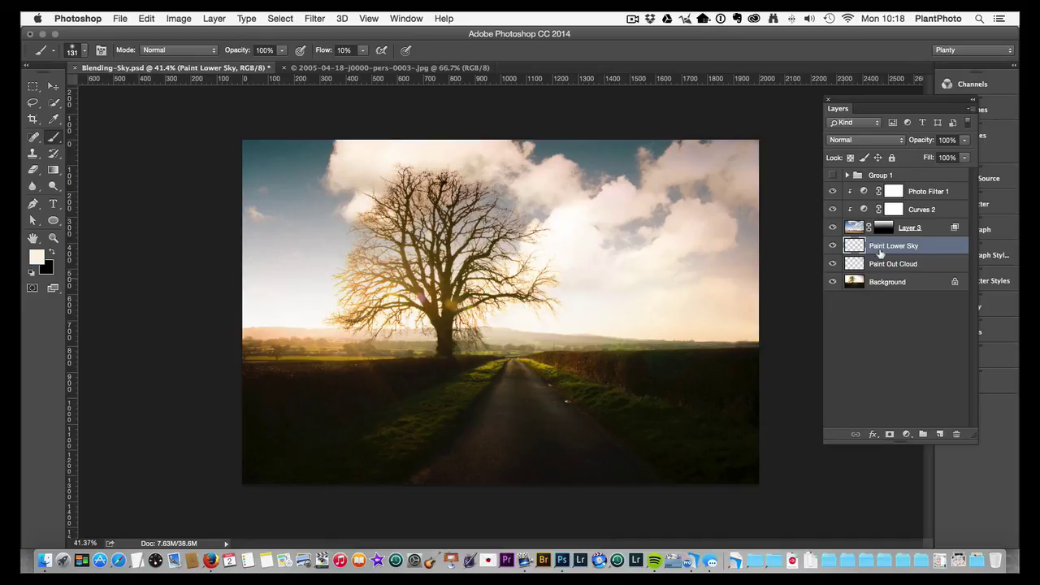
Add a layer mask to Paint Lower Sky and paint black on it to clear the spill over the land near the horizon
click(890, 435)
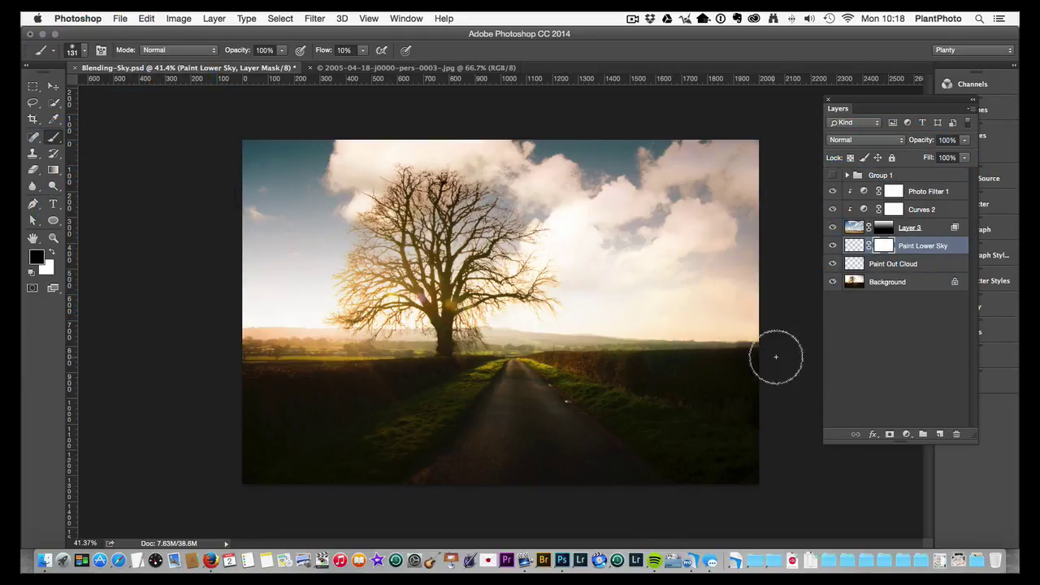
mouse_move(776, 351)
mouse_down()
mouse_move(680, 365)
mouse_move(785, 339)
mouse_up()
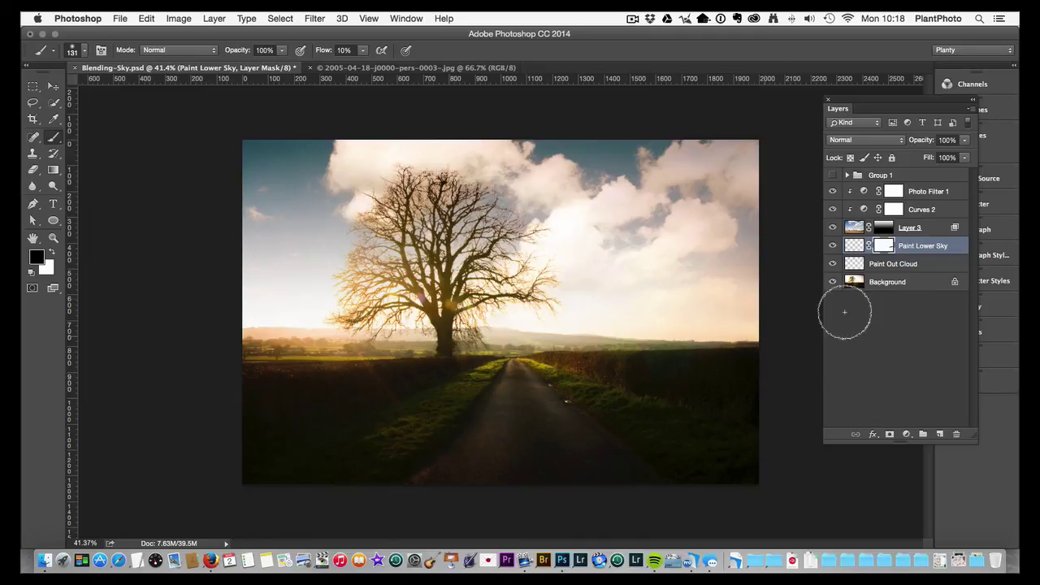
alt+click(884, 246)
alt+click(884, 246)
mouse_move(360, 343)
mouse_down()
mouse_move(299, 361)
mouse_move(357, 362)
mouse_move(370, 387)
mouse_move(357, 357)
mouse_up()
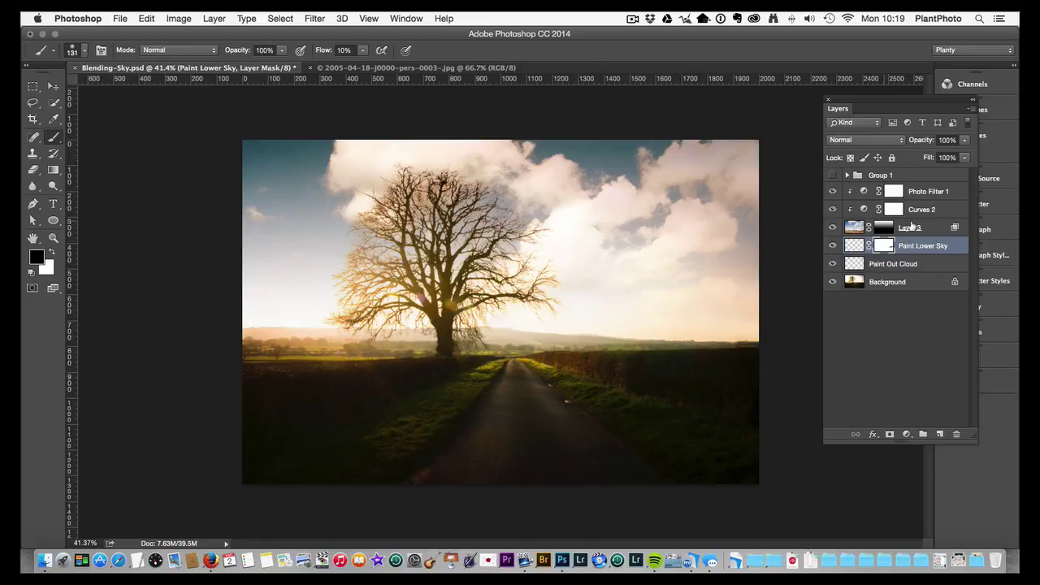
click(955, 192)
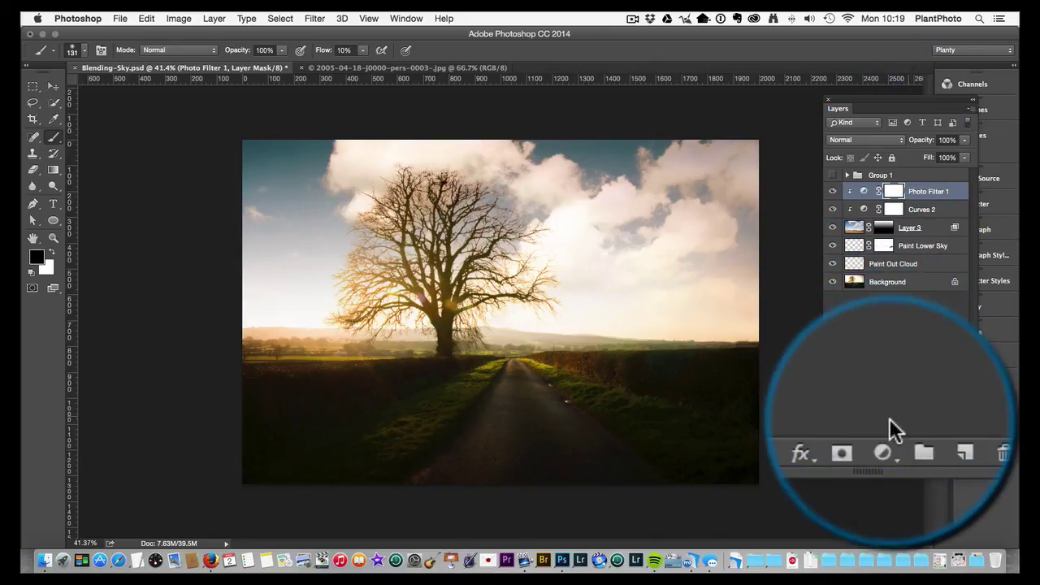
click(891, 439)
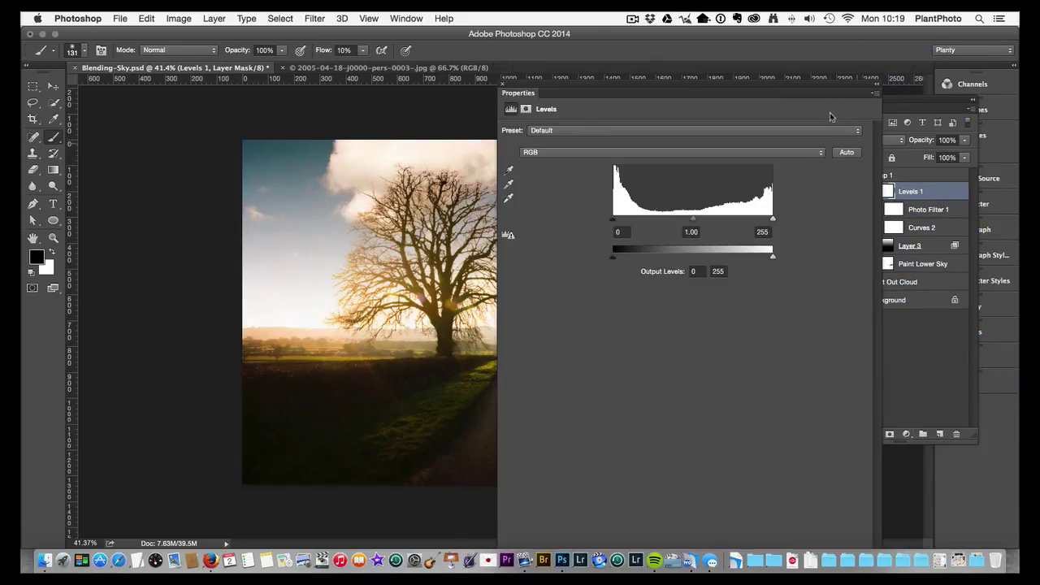
drag(843, 89, 729, 93)
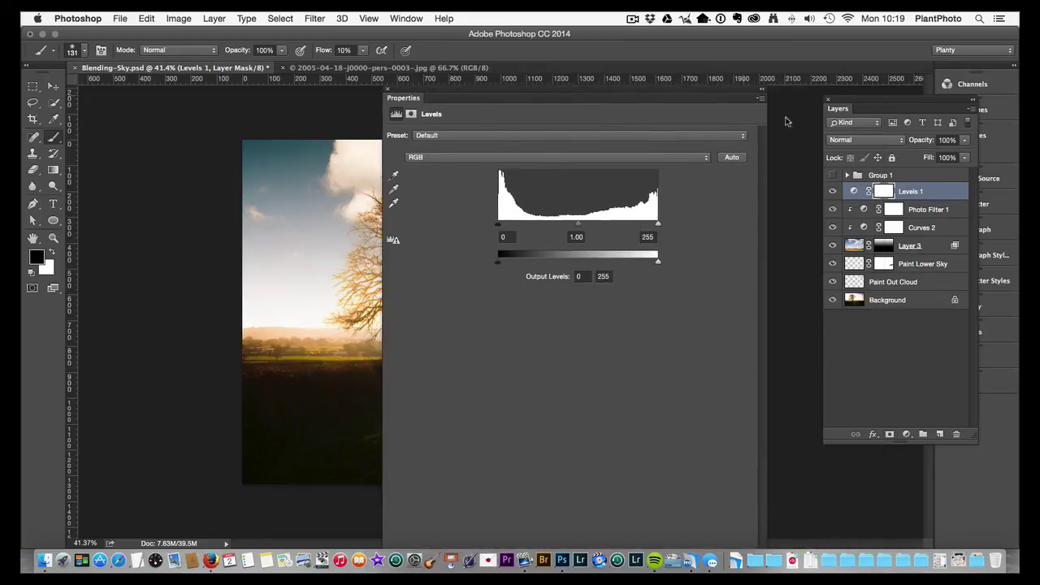
right_click(935, 193)
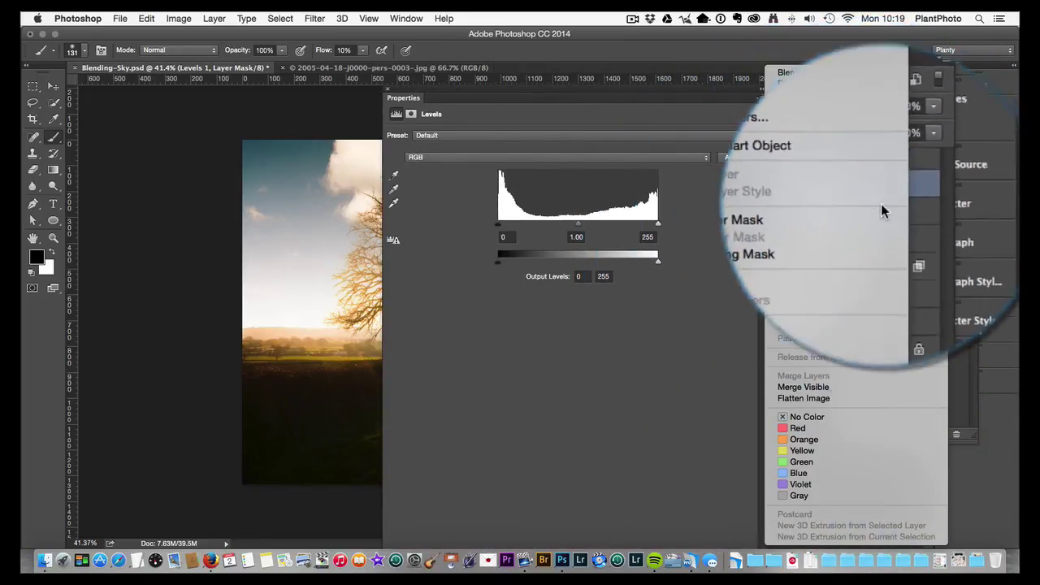
click(918, 236)
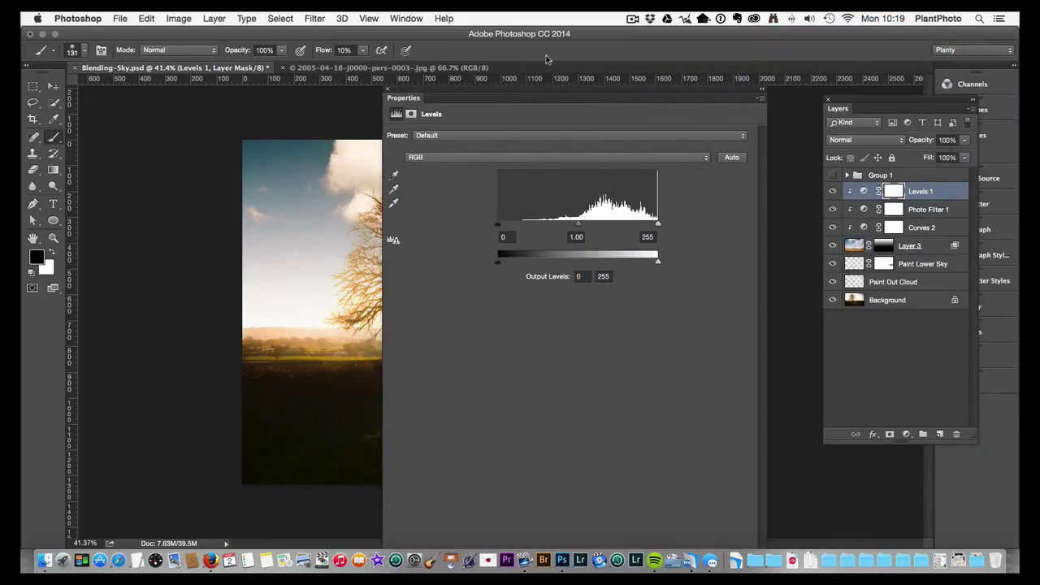
drag(547, 88, 555, 93)
drag(877, 120, 684, 66)
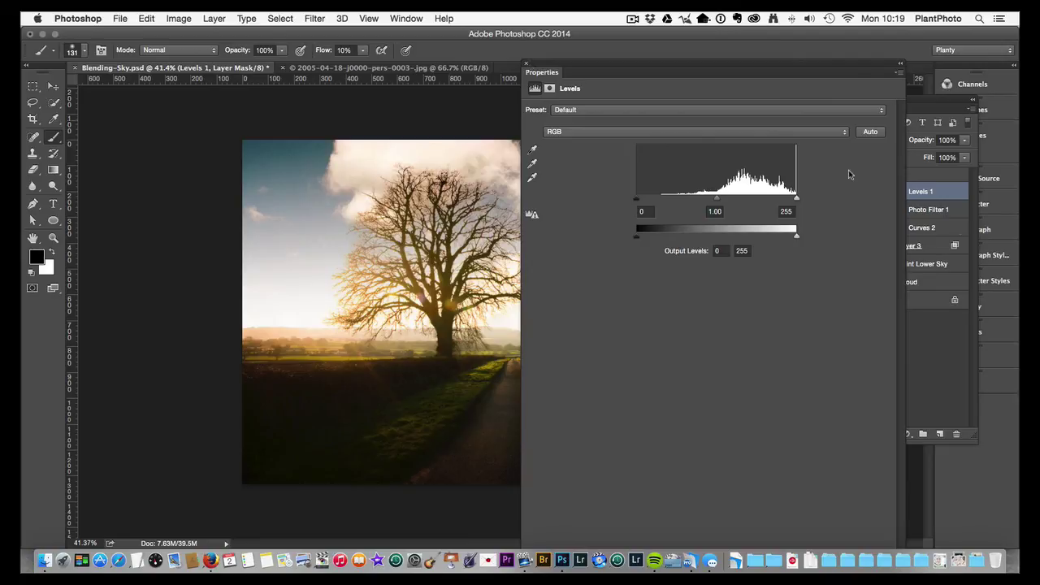
click(935, 195)
drag(939, 196, 956, 435)
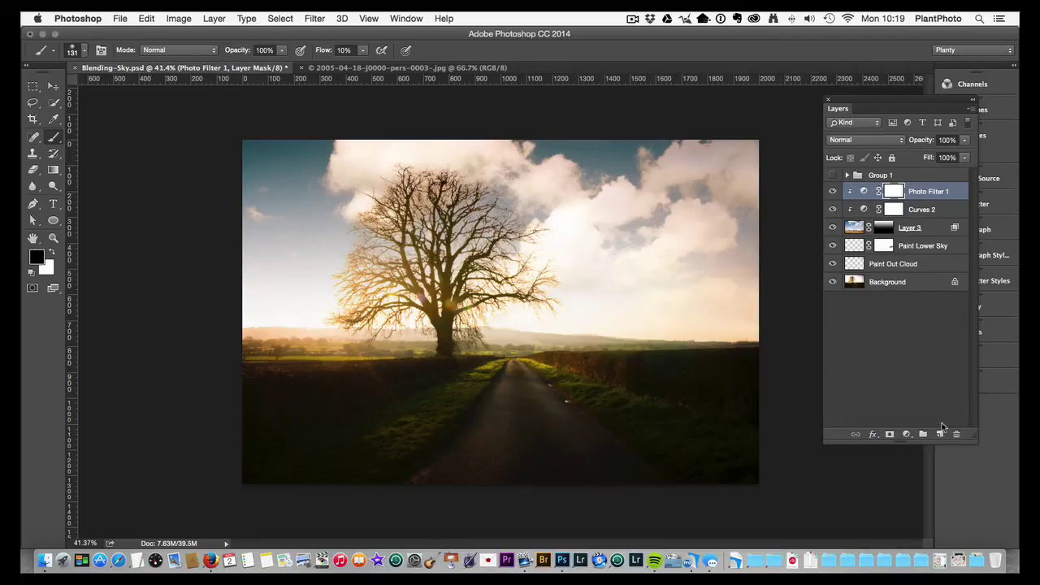
Add a Curves adjustment above Photo Filter 1, clip it to the sky, and raise its midtones from input 111 to output 121
click(906, 434)
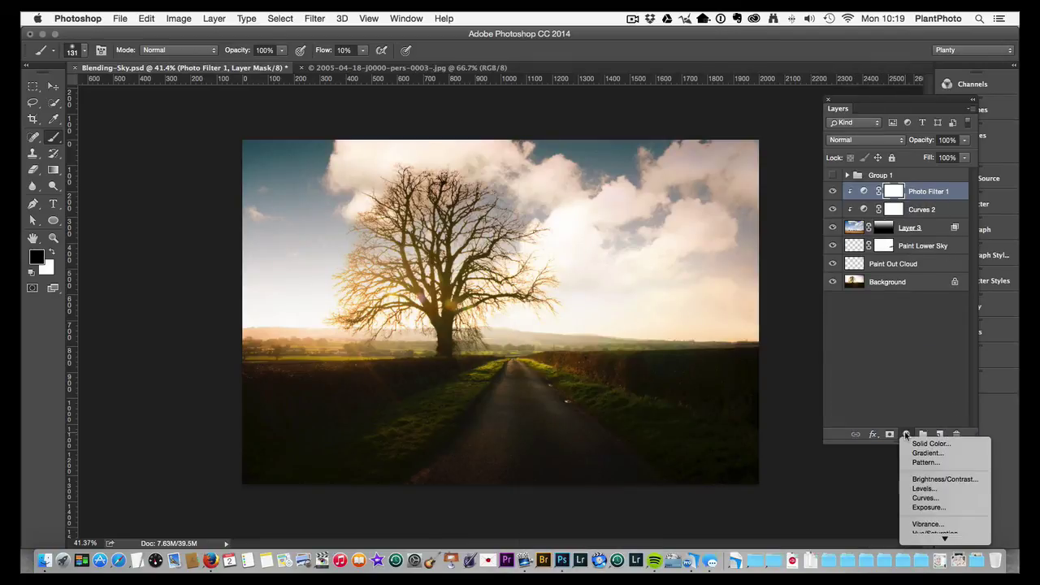
click(935, 499)
right_click(949, 193)
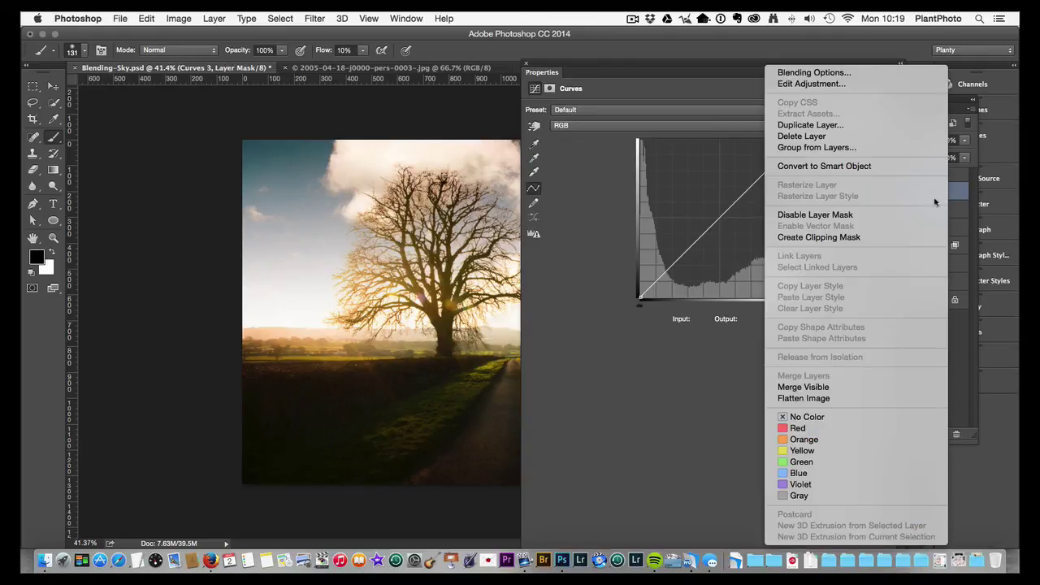
click(910, 238)
drag(727, 58, 910, 36)
mouse_move(897, 204)
mouse_down()
mouse_move(901, 213)
mouse_move(892, 204)
mouse_up()
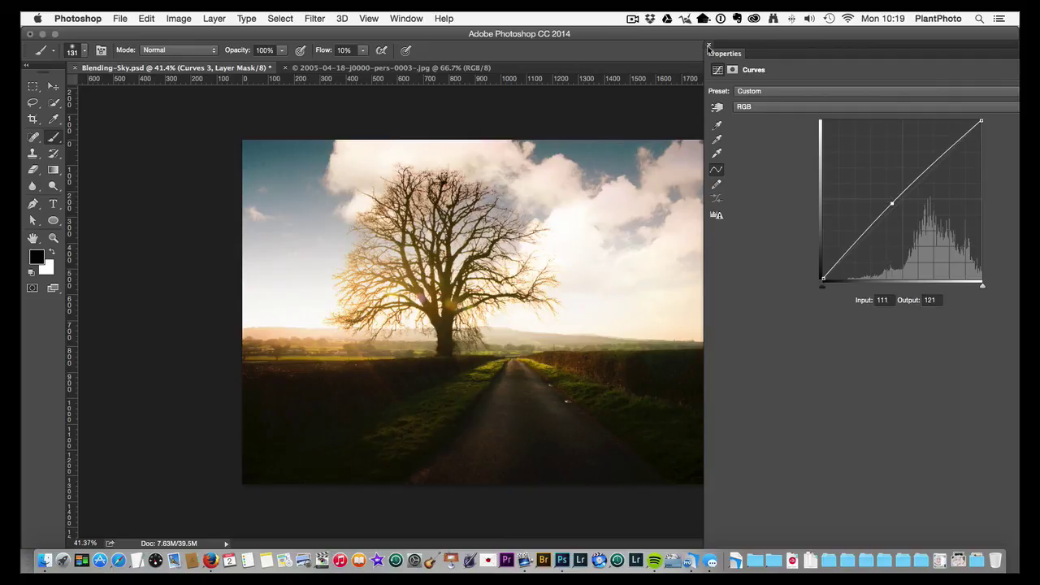
click(709, 46)
Compare the sky with and without the new Curves adjustment by toggling its visibility, and leave it visible
click(832, 191)
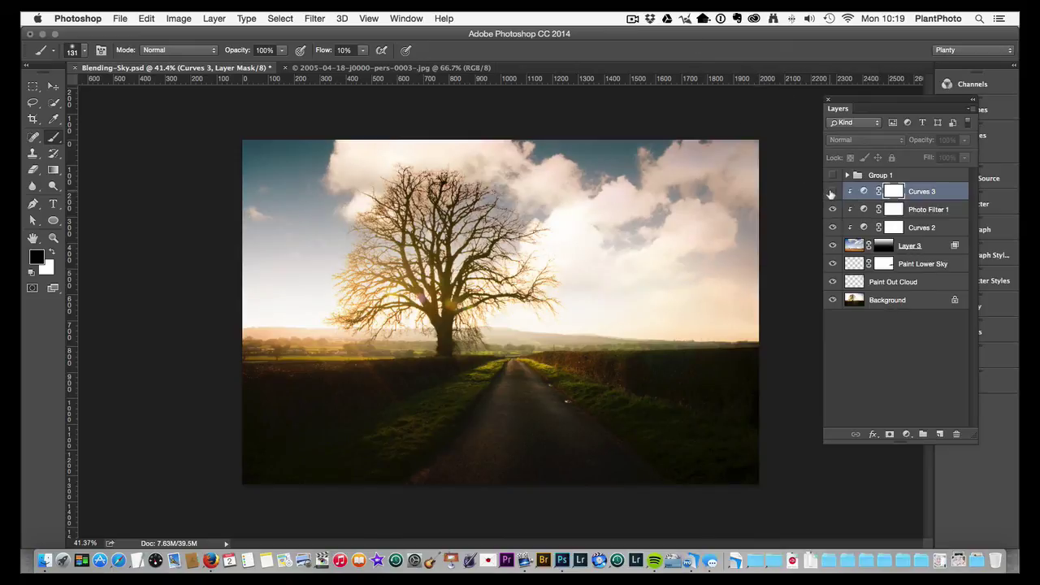
click(832, 192)
click(833, 192)
click(833, 192)
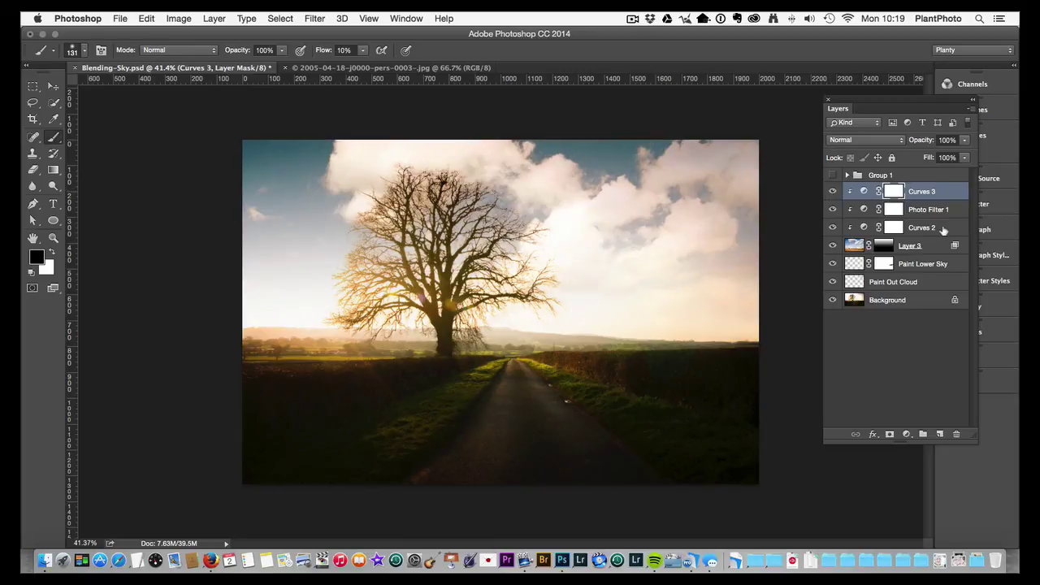
Link all layers from Curves 3 down to Background
shift+click(930, 283)
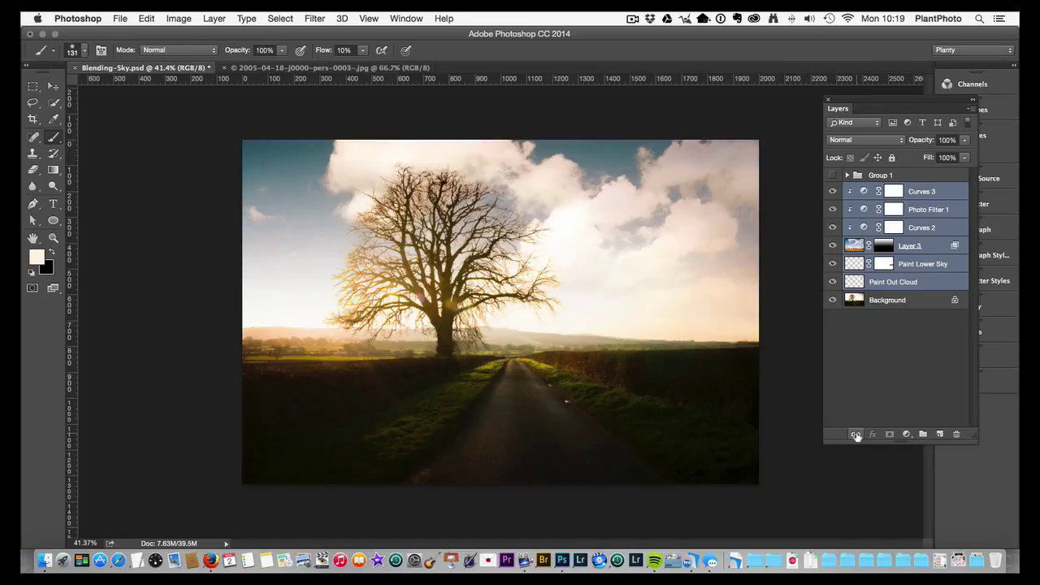
click(933, 351)
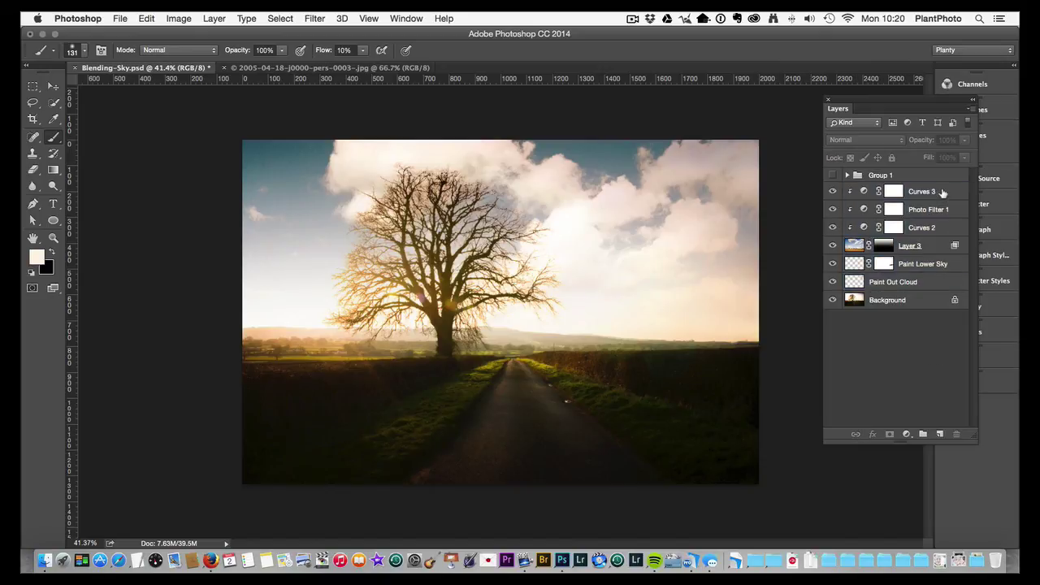
click(942, 194)
shift+click(924, 302)
click(855, 434)
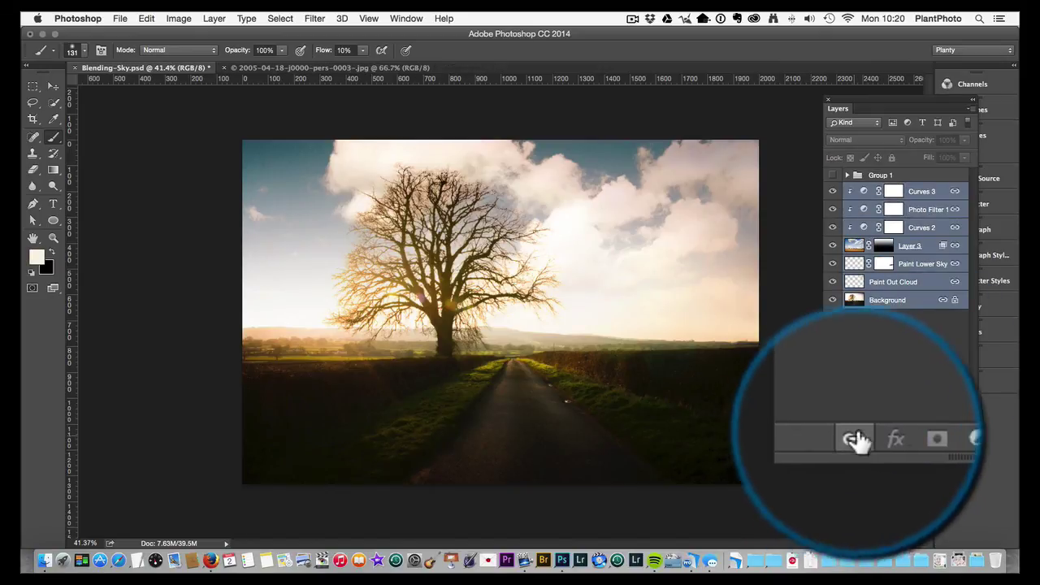
Group the layers from Paint Out Cloud up to Curves 3 and name the group Retouch
click(934, 282)
shift+click(942, 195)
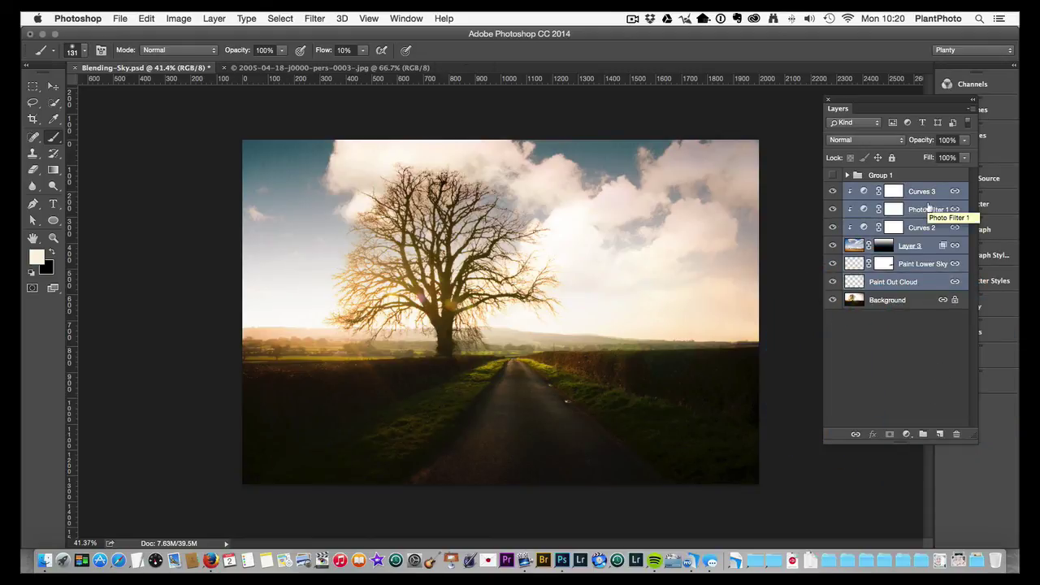
key(super+g)
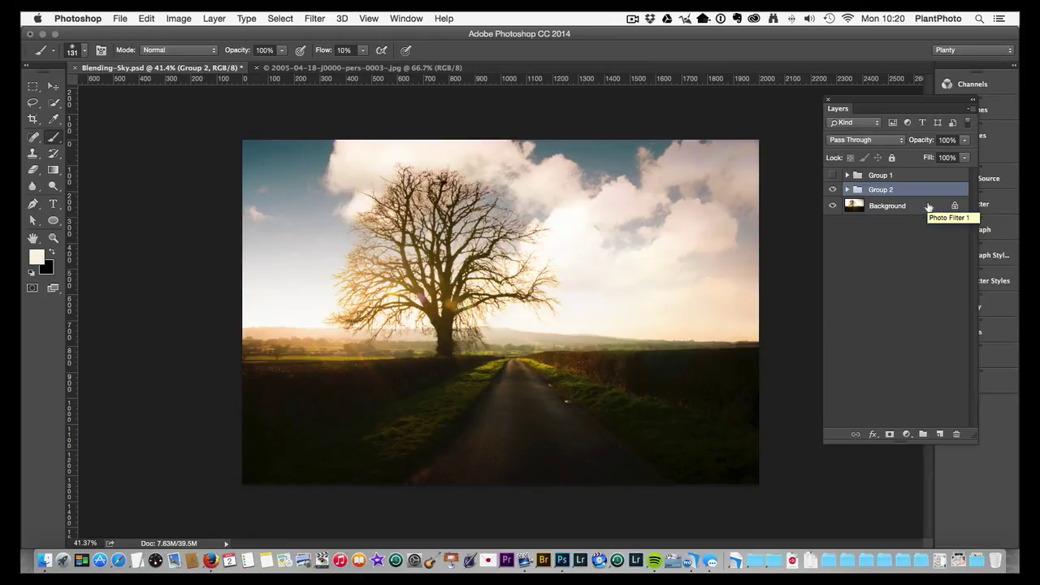
double_click(883, 190)
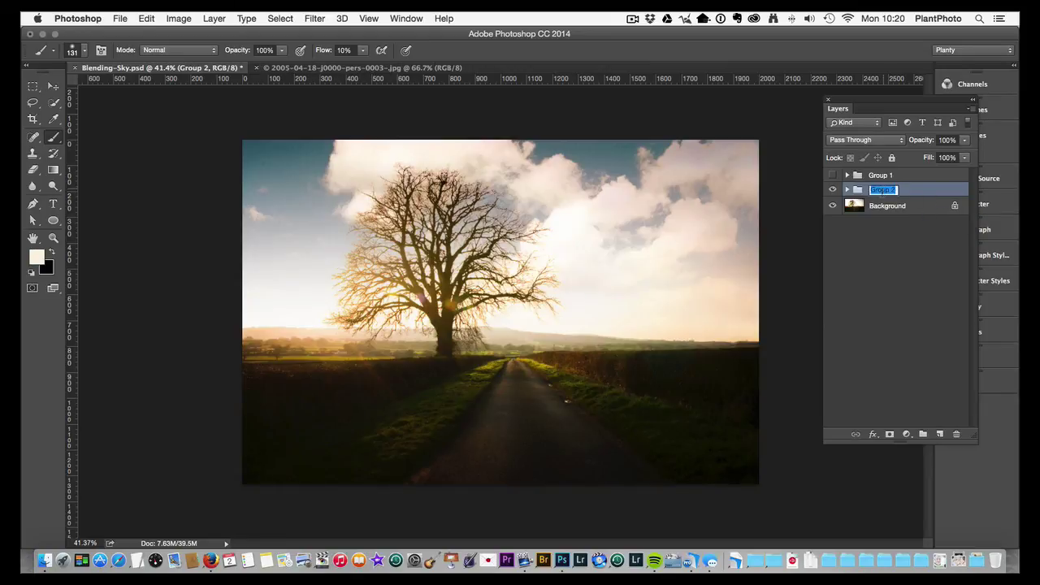
text(R)
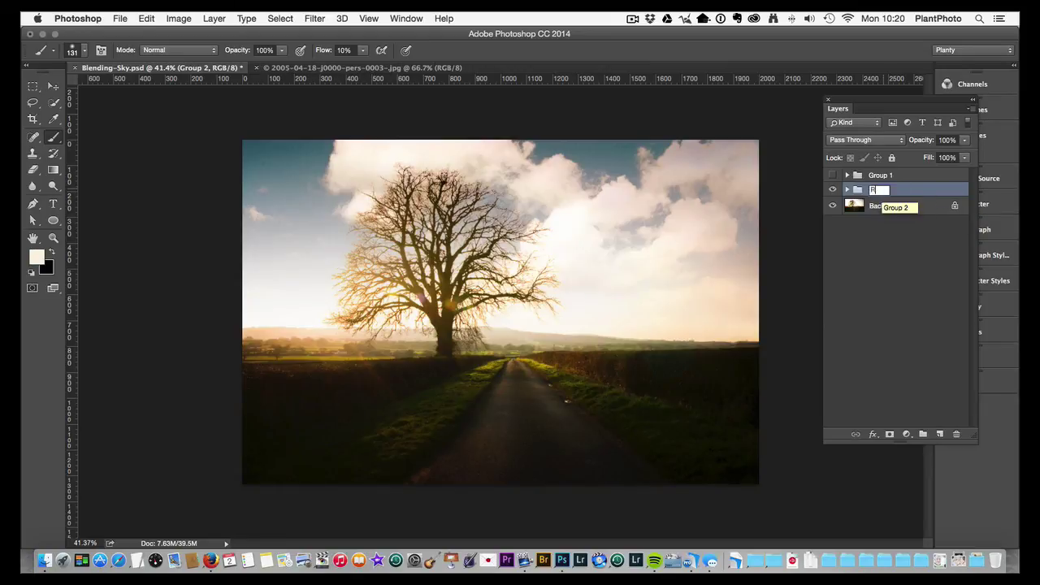
text(etouch)
key(Return)
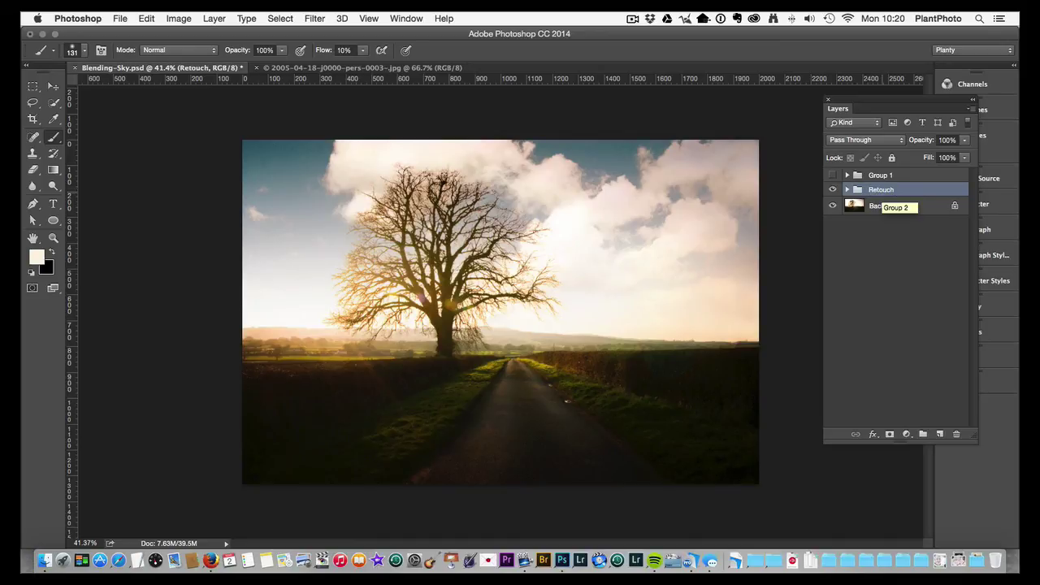
Compare the original photo with the finished blend by repeatedly toggling the Retouch group's visibility, and leave the group visible
click(832, 189)
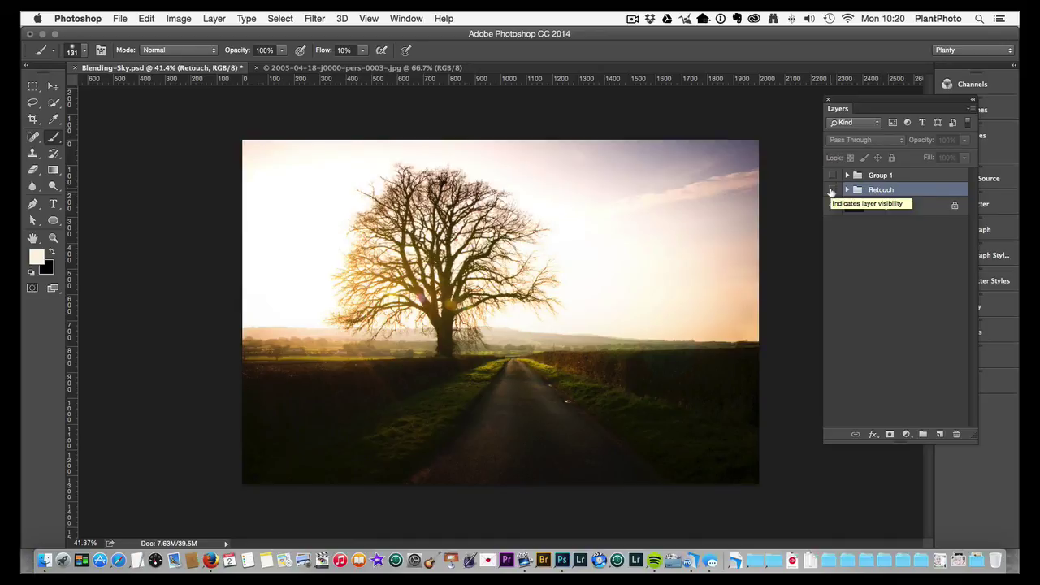
click(832, 190)
click(832, 190)
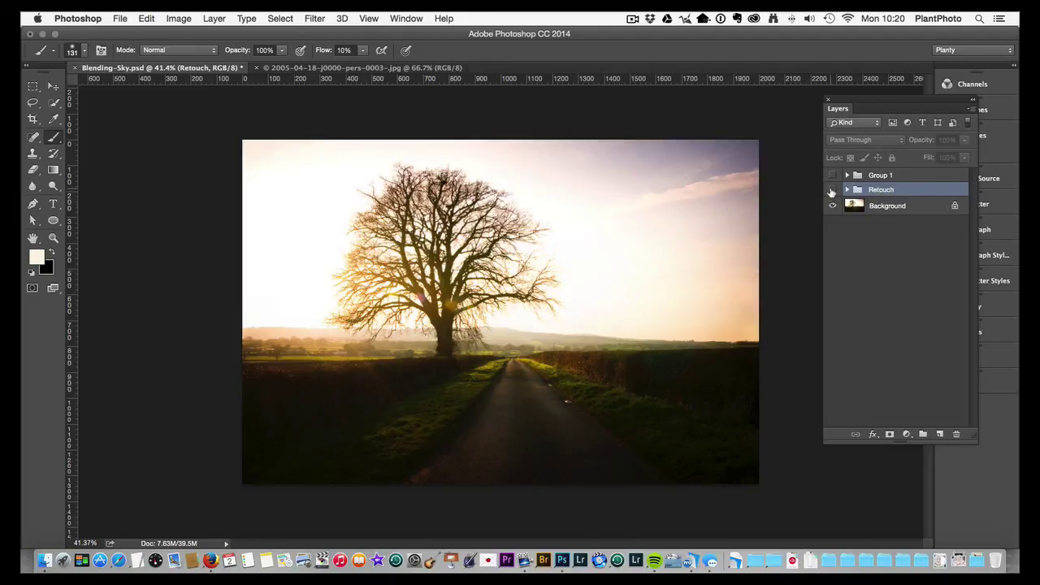
click(832, 191)
click(832, 190)
click(832, 190)
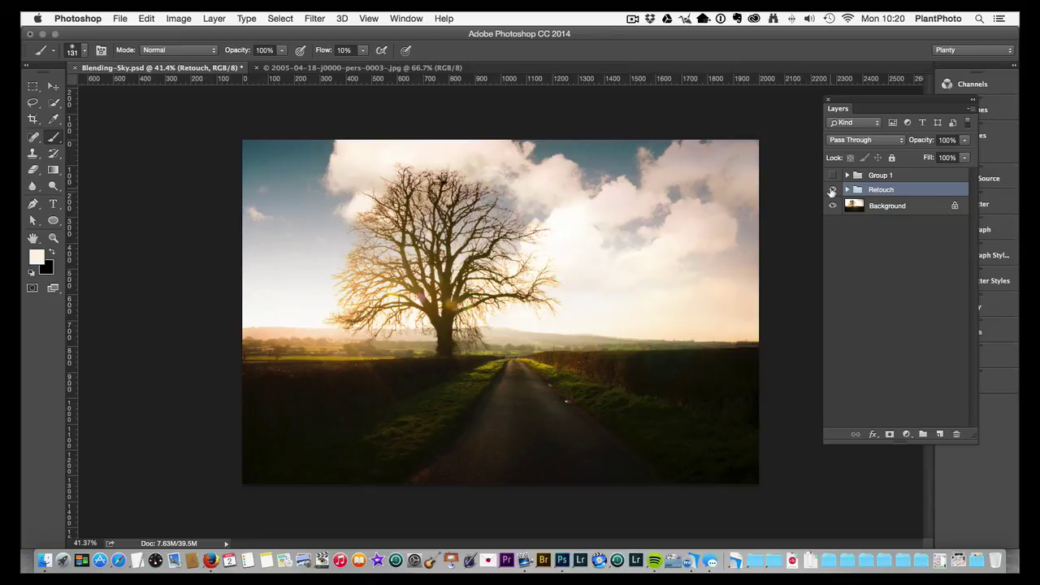
click(831, 190)
click(831, 190)
click(831, 190)
click(831, 190)
click(831, 190)
click(832, 190)
click(831, 190)
click(831, 190)
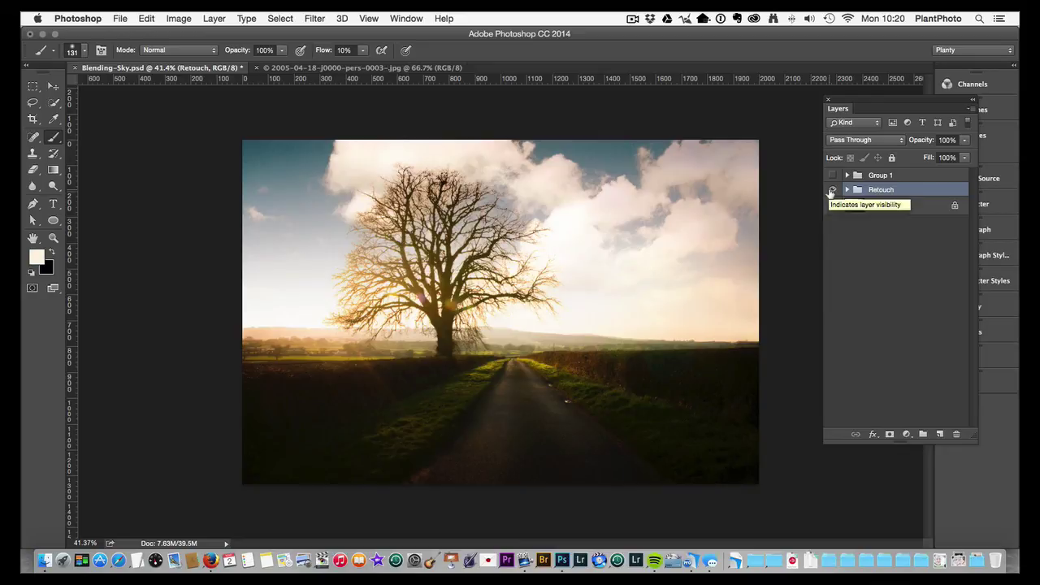
click(831, 190)
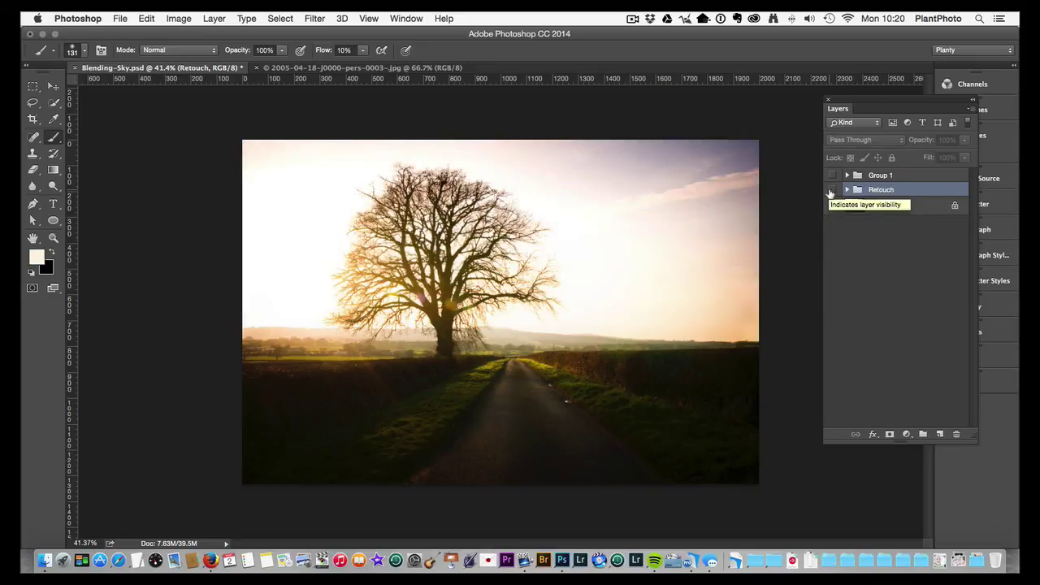
click(831, 190)
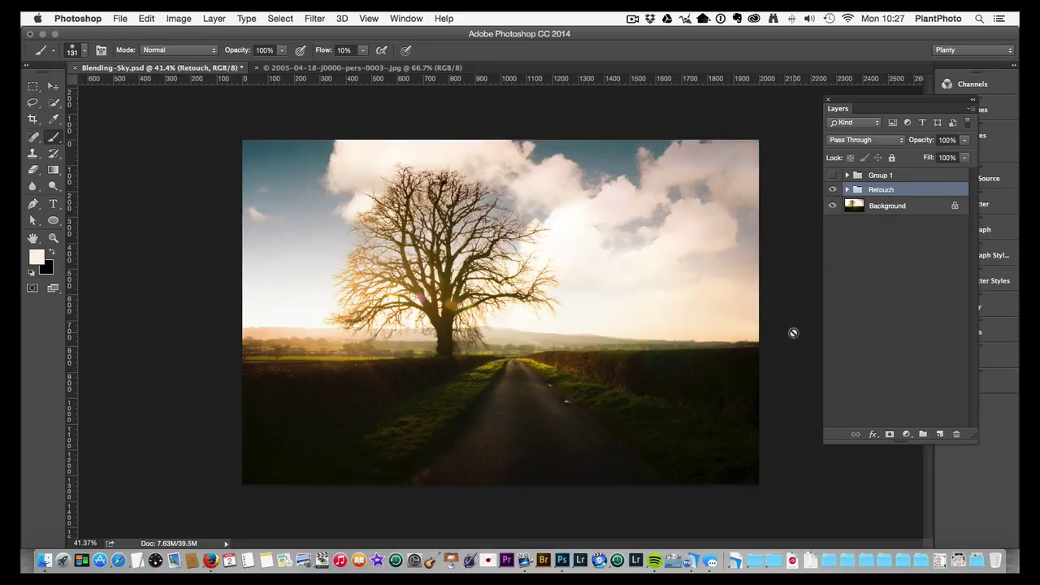